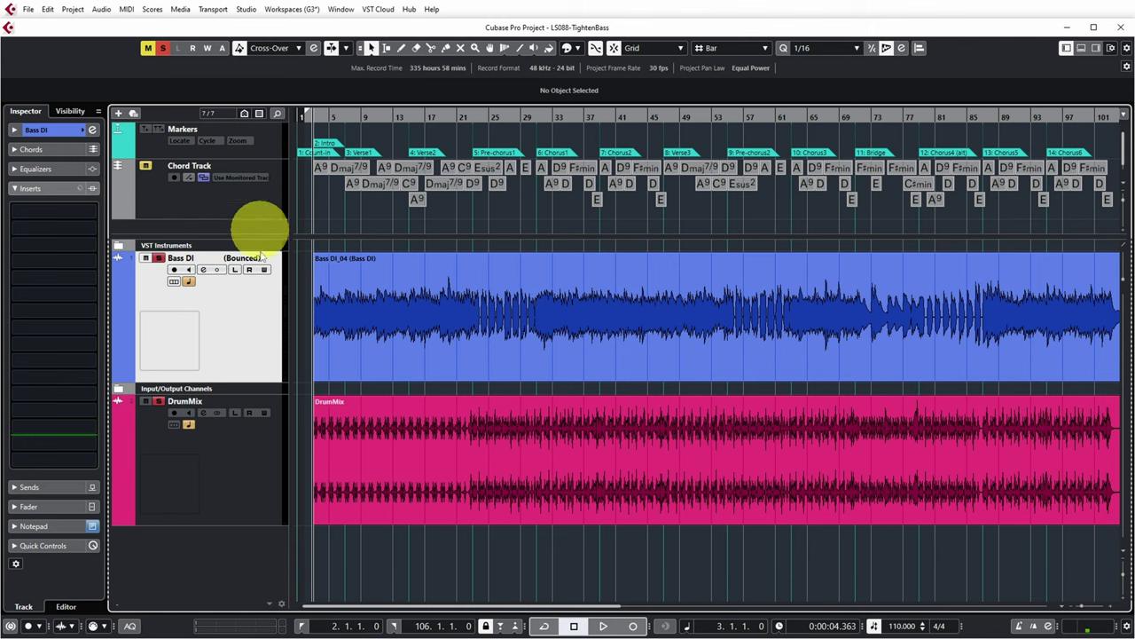
Play the bass against the drum mix and examine the timing of the intro bass notes from bar 3
left_click(244, 434)
left_click(253, 333)
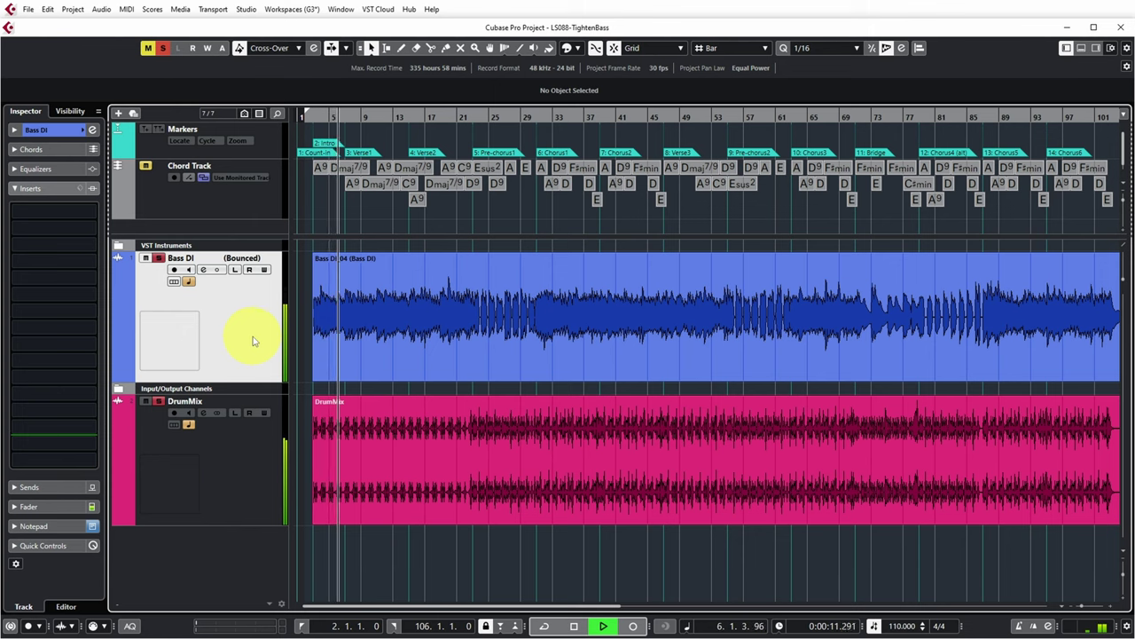
key("space")
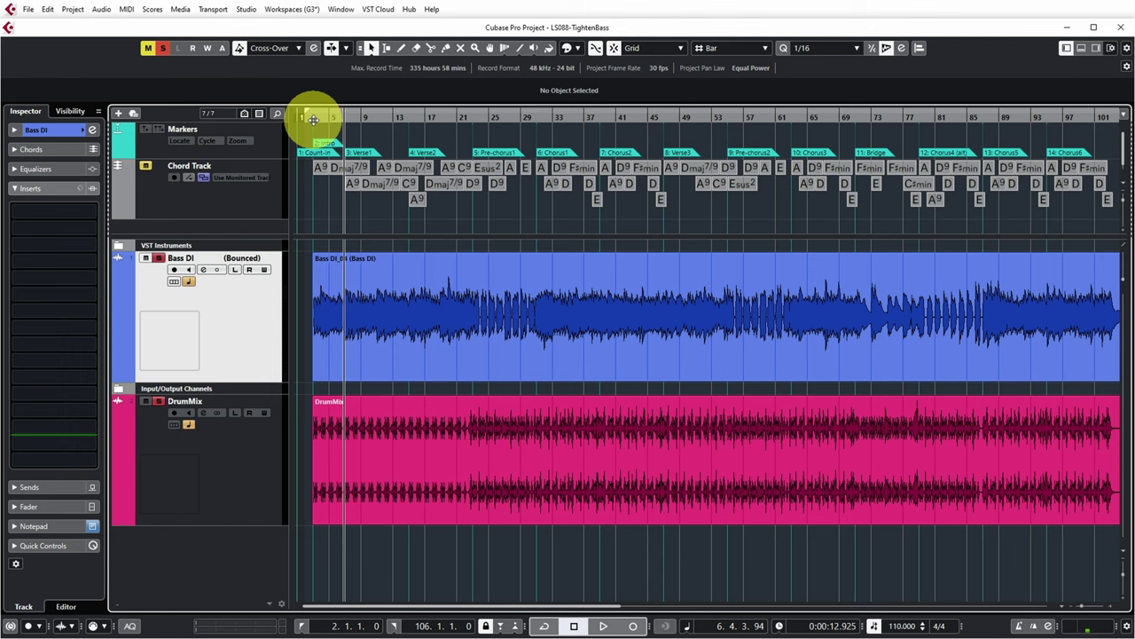
left_click(314, 119)
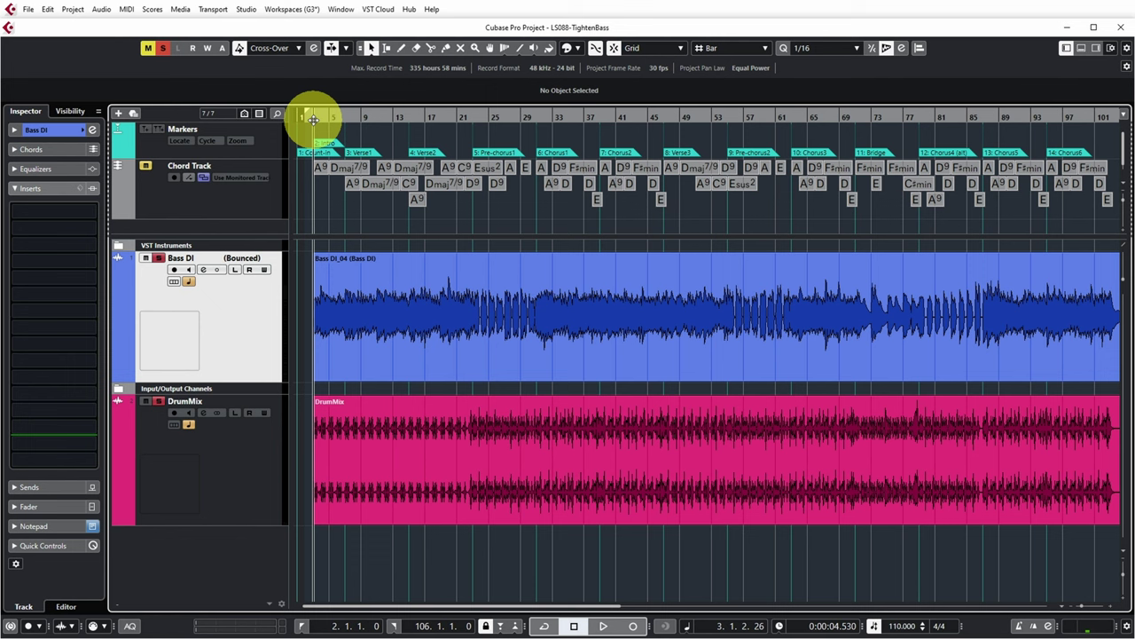
left_click_drag(313, 119, 510, 568)
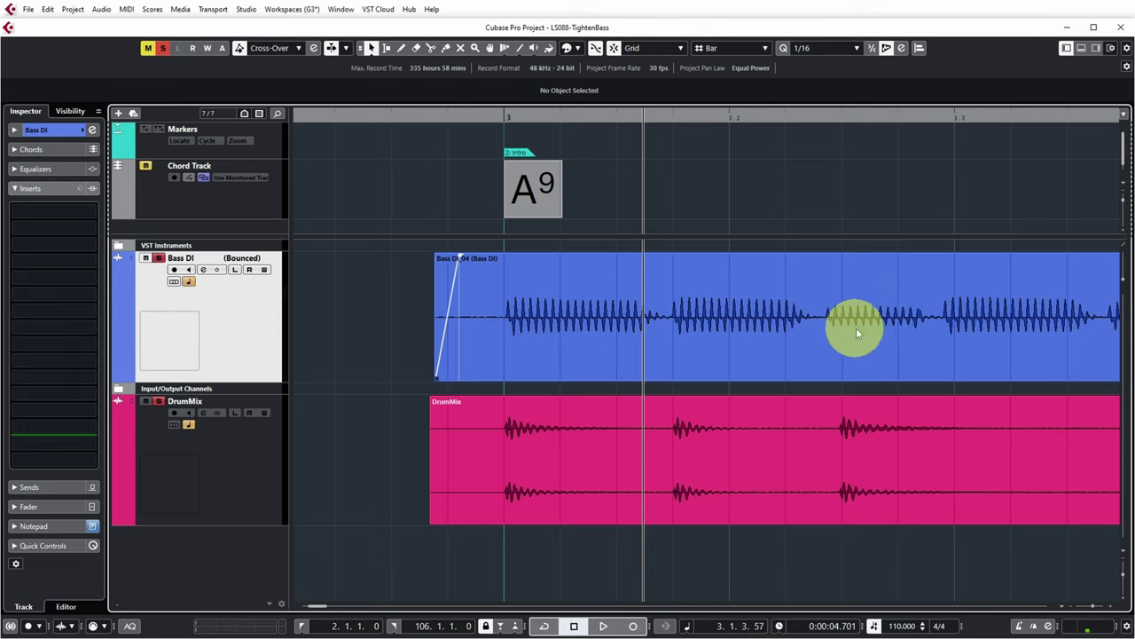
Duplicate the Bounced version of the Bass DI track and split its event before and after the third bass note
left_click(265, 259)
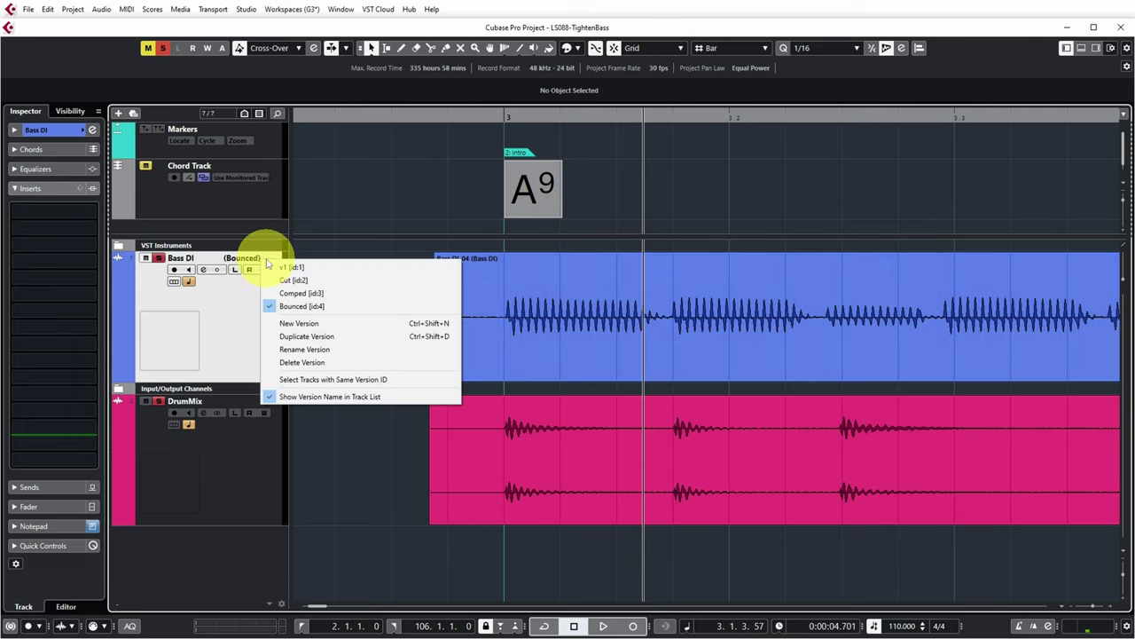
left_click(306, 336)
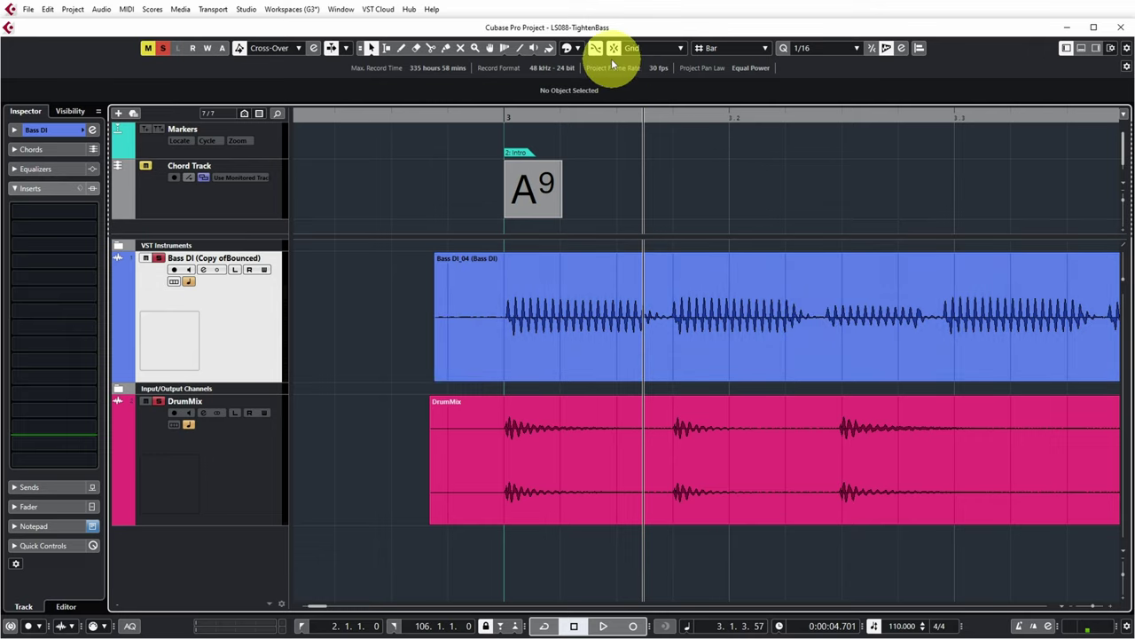
left_click(817, 331)
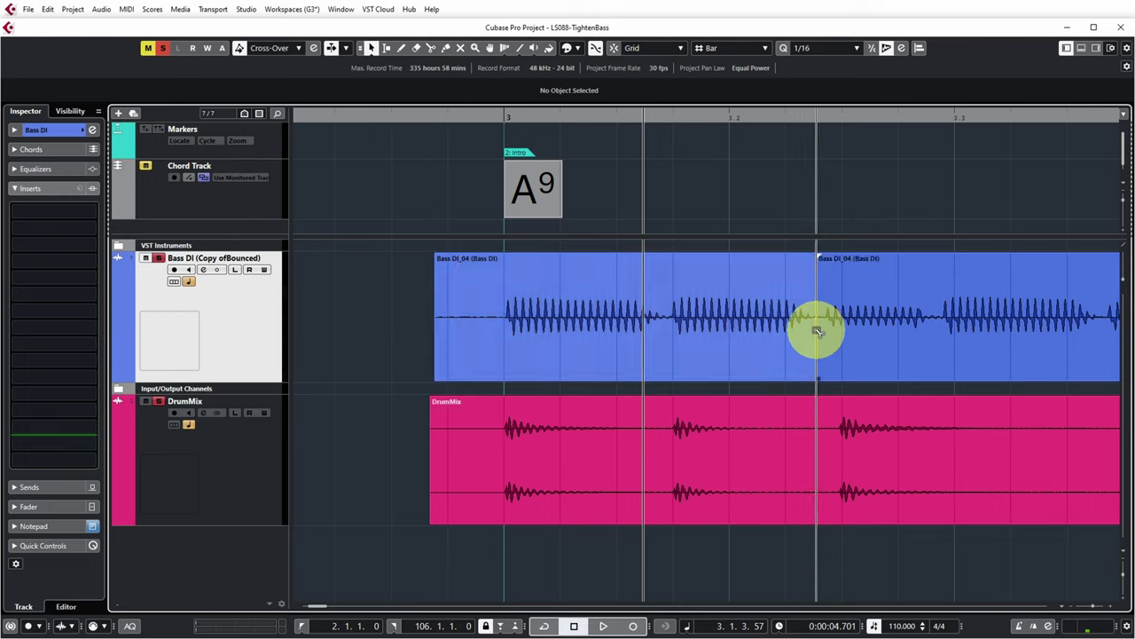
left_click(936, 330)
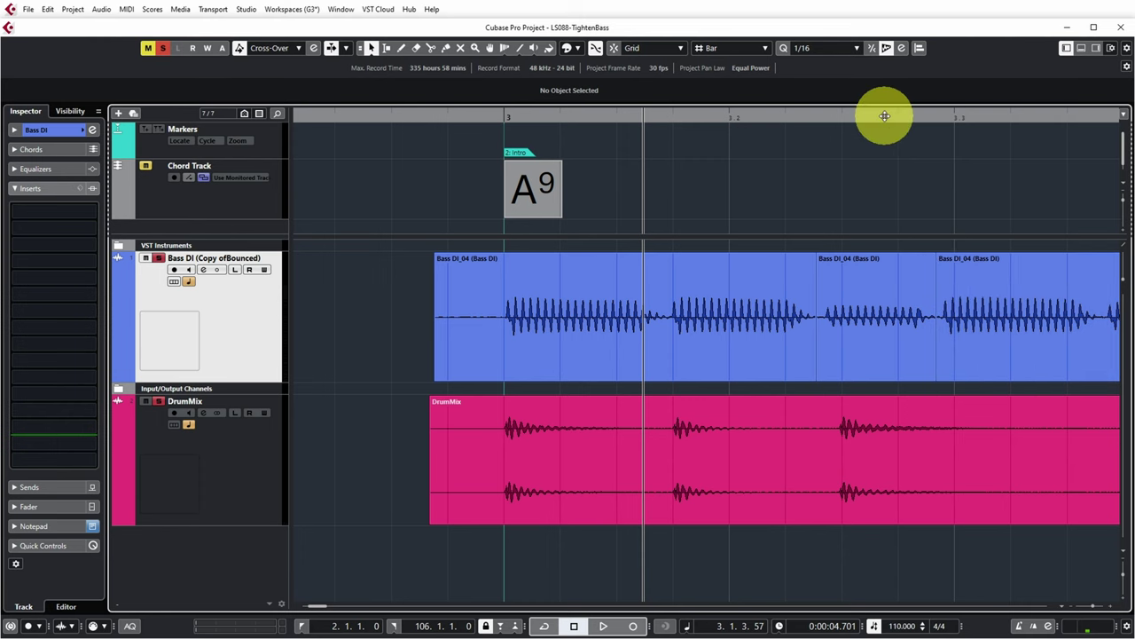
Place the cursor on the drum hit at 3.2.3.0 and move the split third bass note so its attack lines up with it
left_click_drag(885, 115, 545, 115)
left_click(616, 358)
left_click(573, 410)
left_click(517, 351)
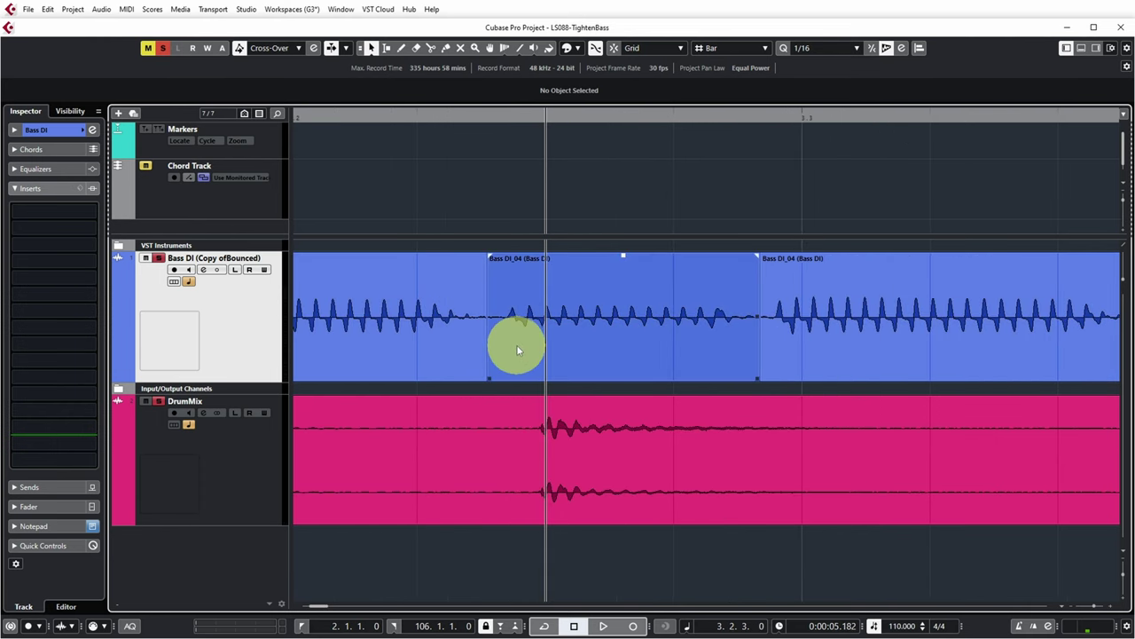
left_click_drag(517, 348, 550, 345)
Adjust the moved note's end so it slightly overlaps the following bass event, and crossfade the two events
mouse_move(772, 379)
left_mouse_down()
mouse_move(790, 379)
mouse_move(761, 379)
left_mouse_up()
left_click(802, 348)
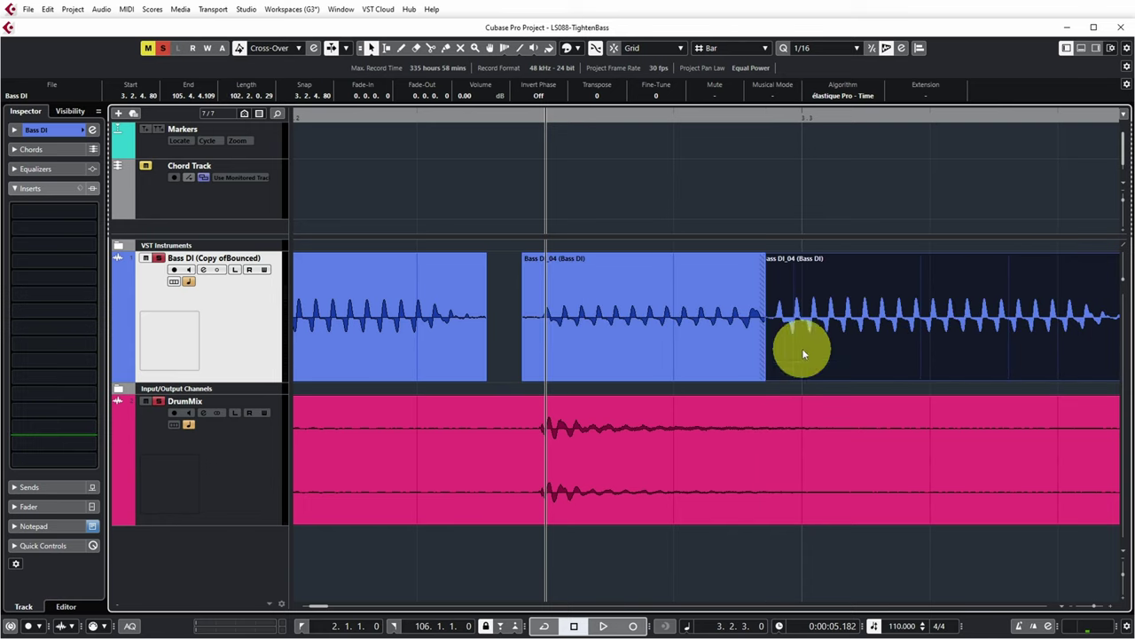
left_click(721, 360, "shift")
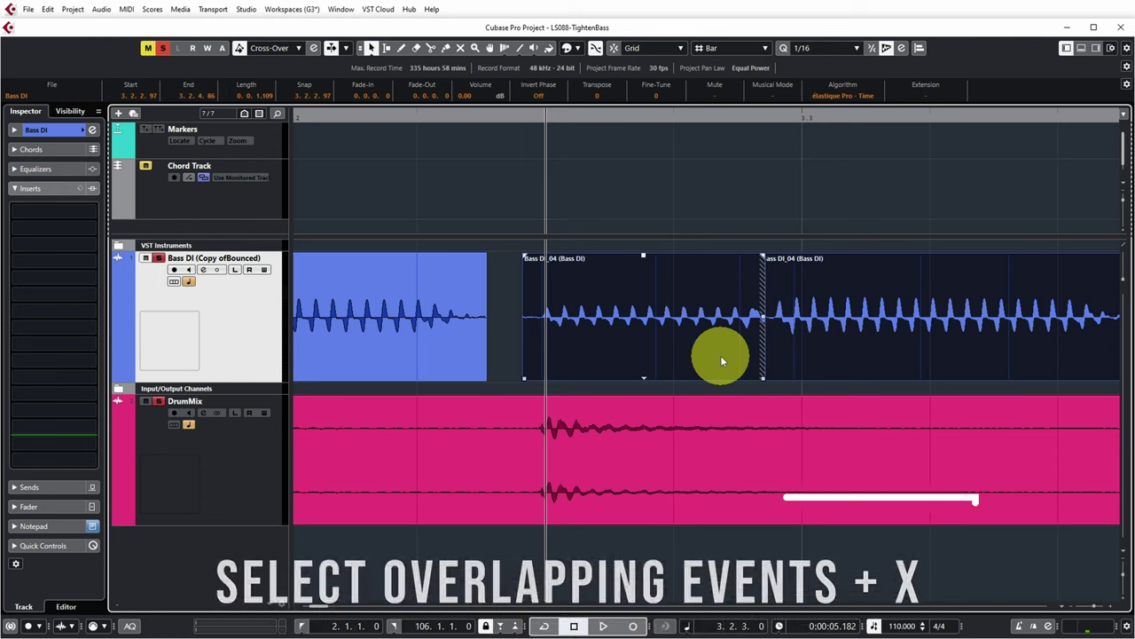
key("x")
Extend the moved note's start back over the preceding bass event and crossfade the overlap
left_click(520, 383)
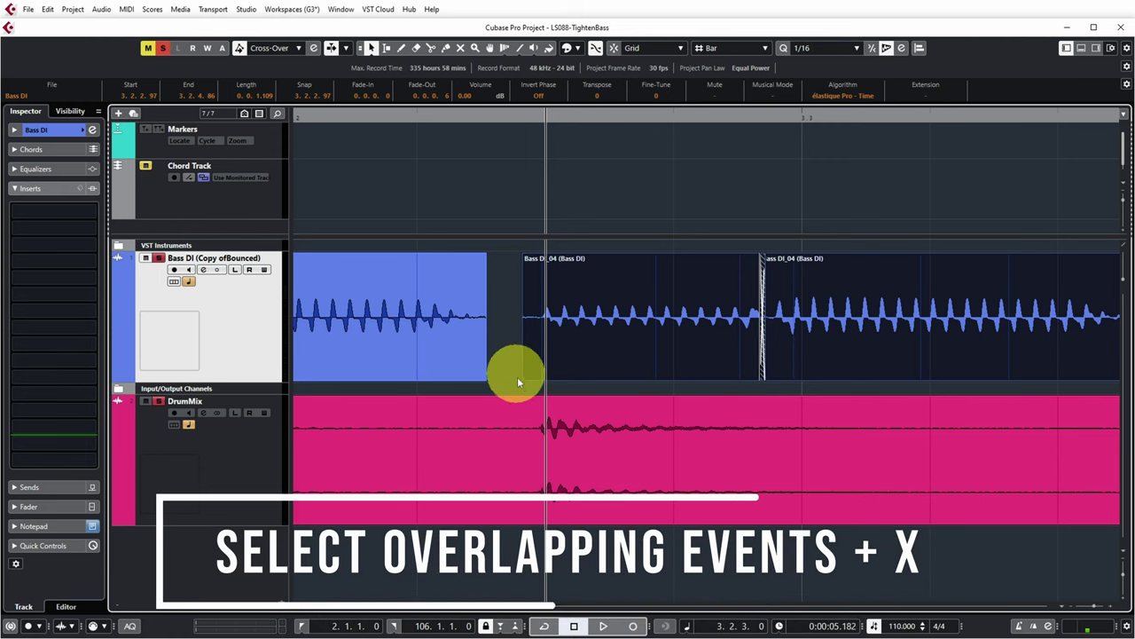
left_click(523, 377)
mouse_move(522, 377)
left_mouse_down()
mouse_move(504, 354)
mouse_move(453, 334)
mouse_move(530, 379)
mouse_move(489, 380)
mouse_move(518, 378)
mouse_move(489, 380)
mouse_move(501, 380)
left_mouse_up()
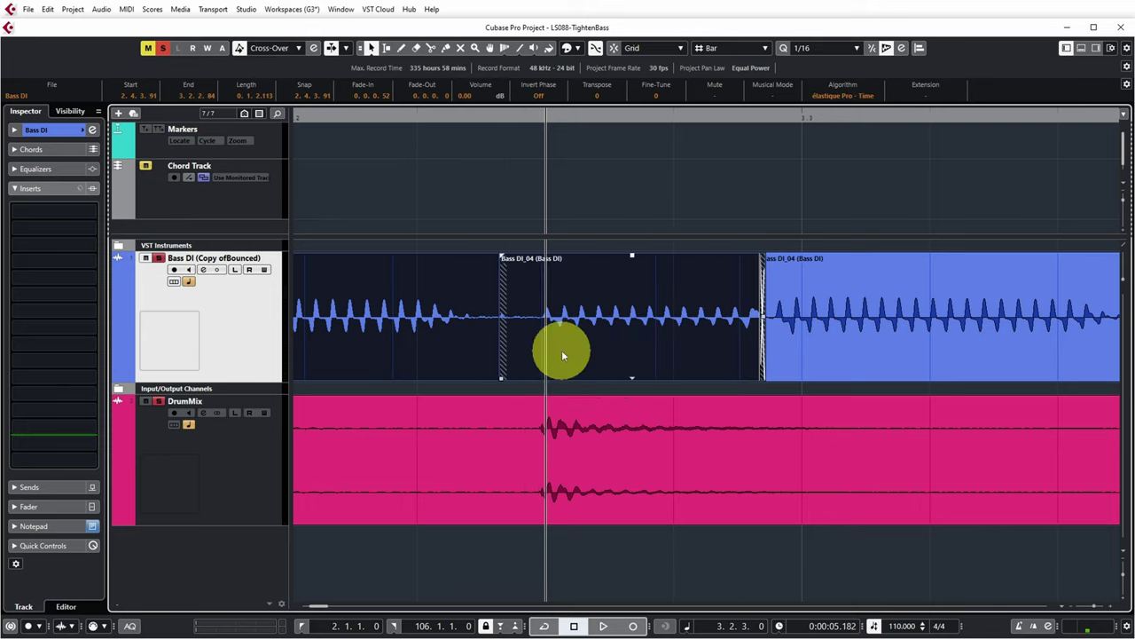
key("x")
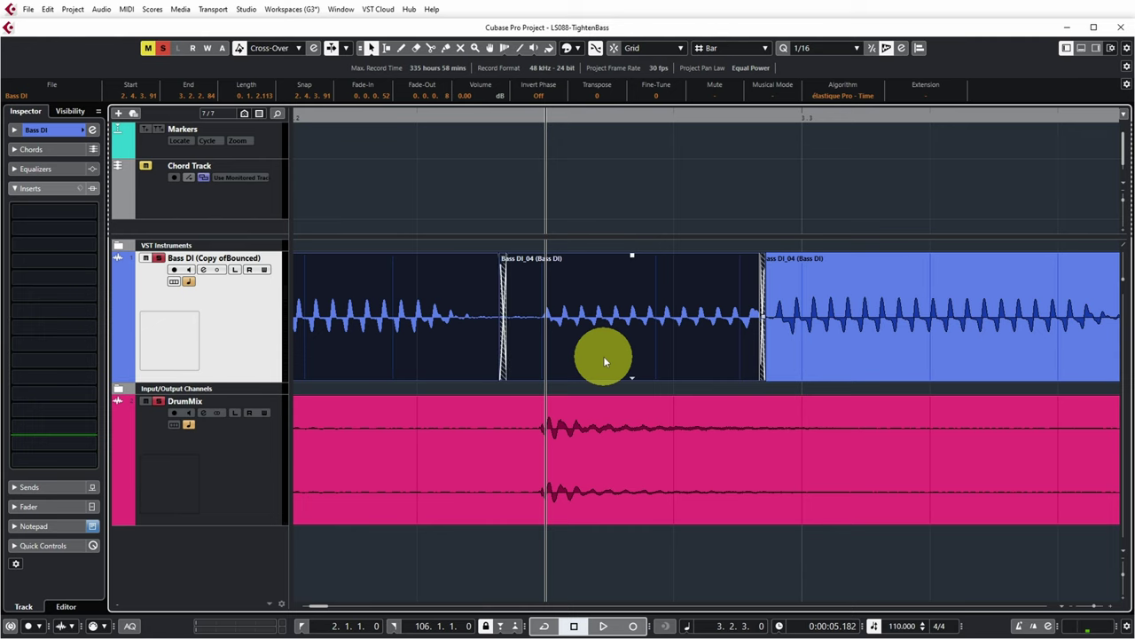
Examine how the edited third bass note and its neighbours line up with the DrumMix hits
key("g")
key("g")
key("g")
key("g")
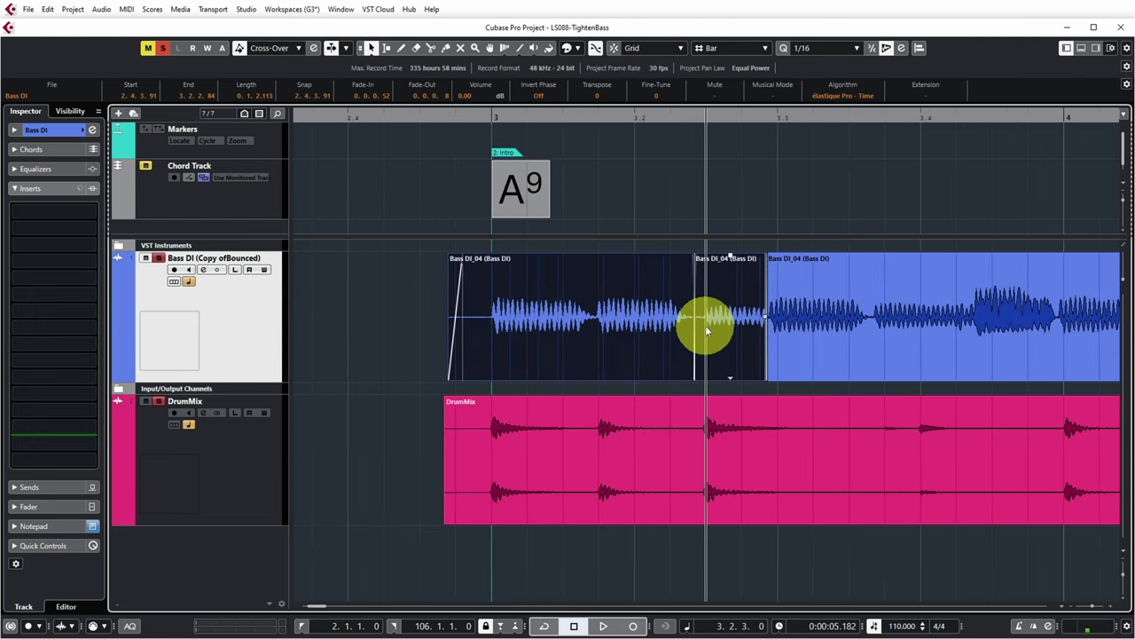
left_click(711, 423)
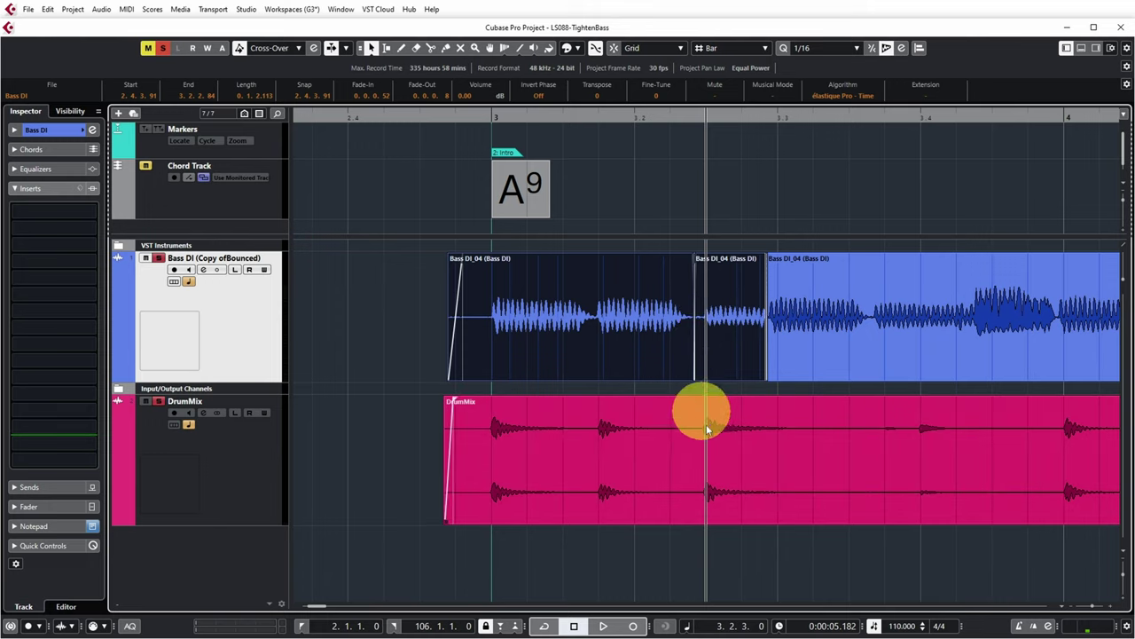
left_click(745, 343)
left_click(794, 357)
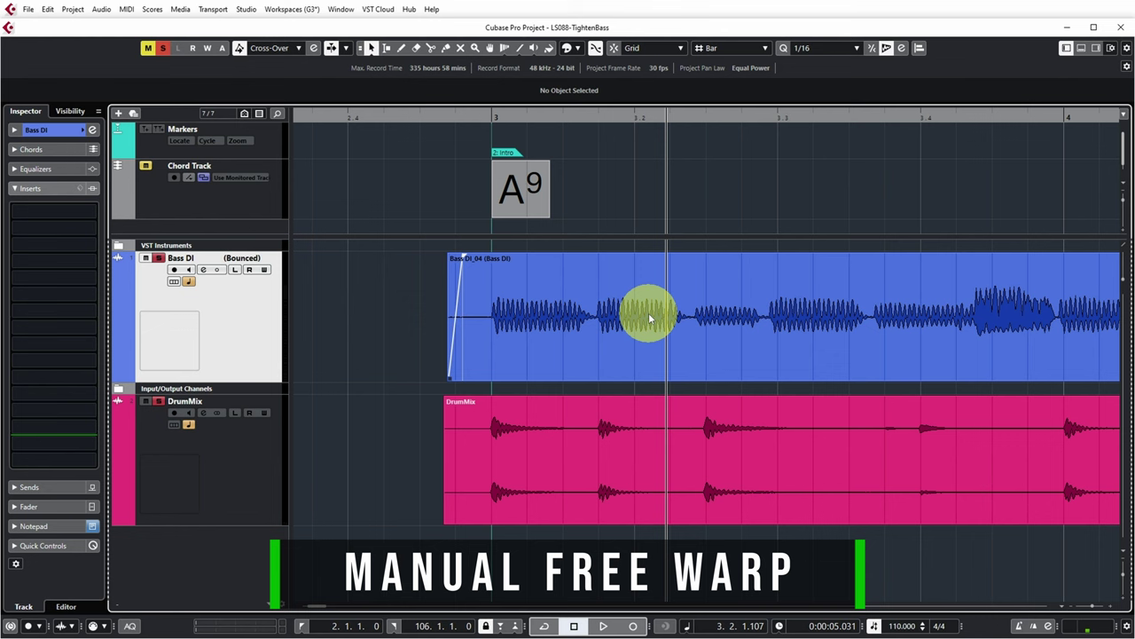
Open the Bounced bass event in the Sample Editor, enable Free Warp, and add a warp marker at the third note's attack
double_click(648, 316)
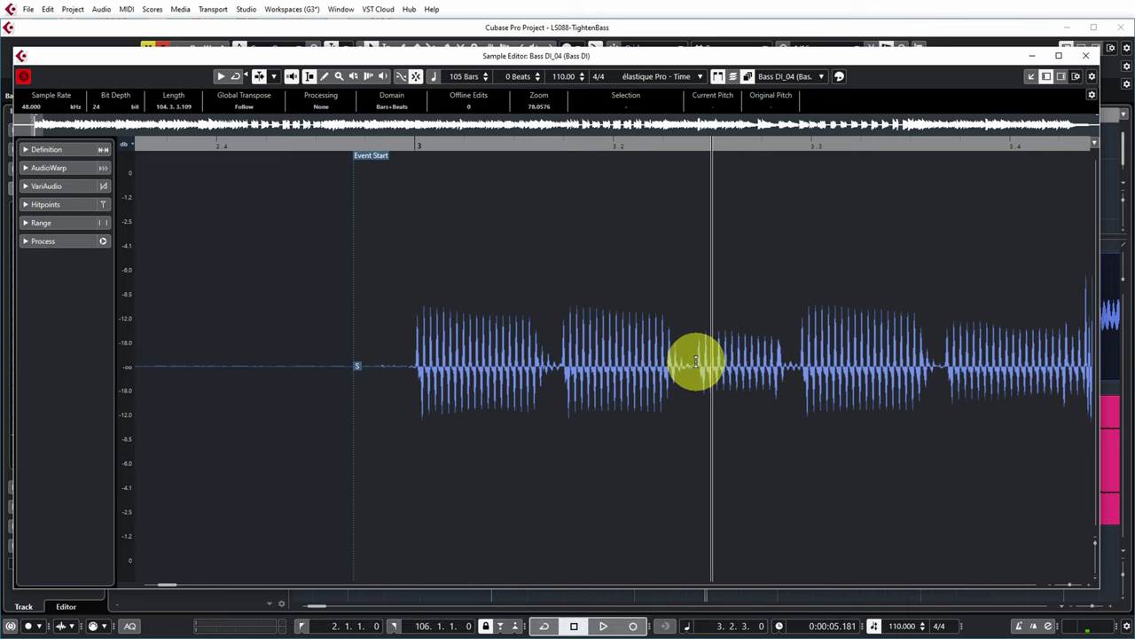
left_click(25, 168)
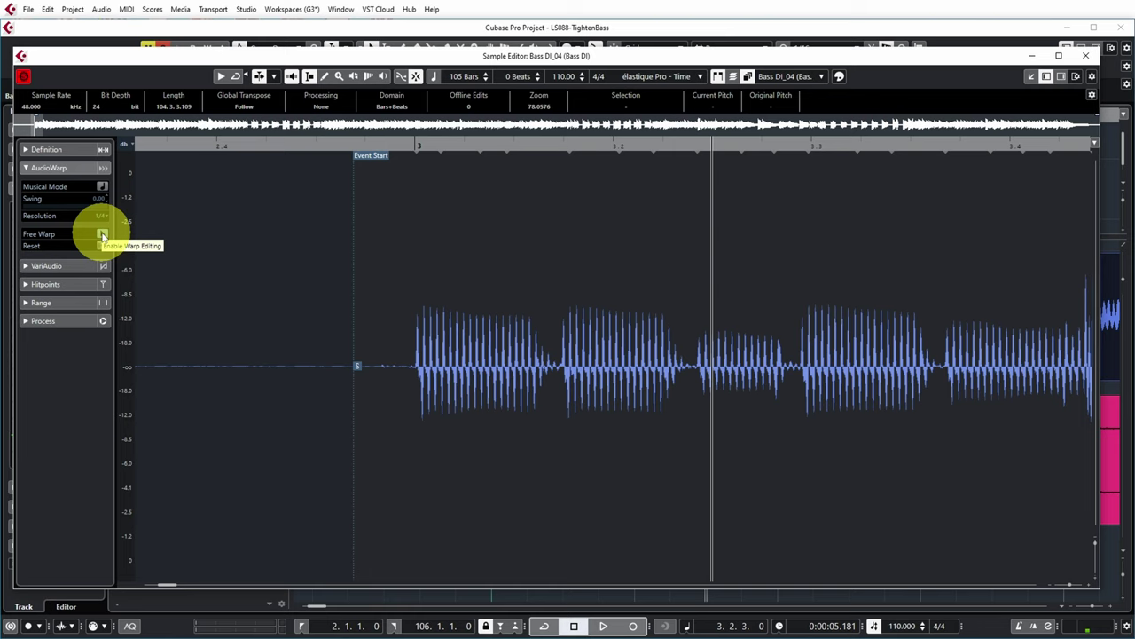
left_click(102, 235)
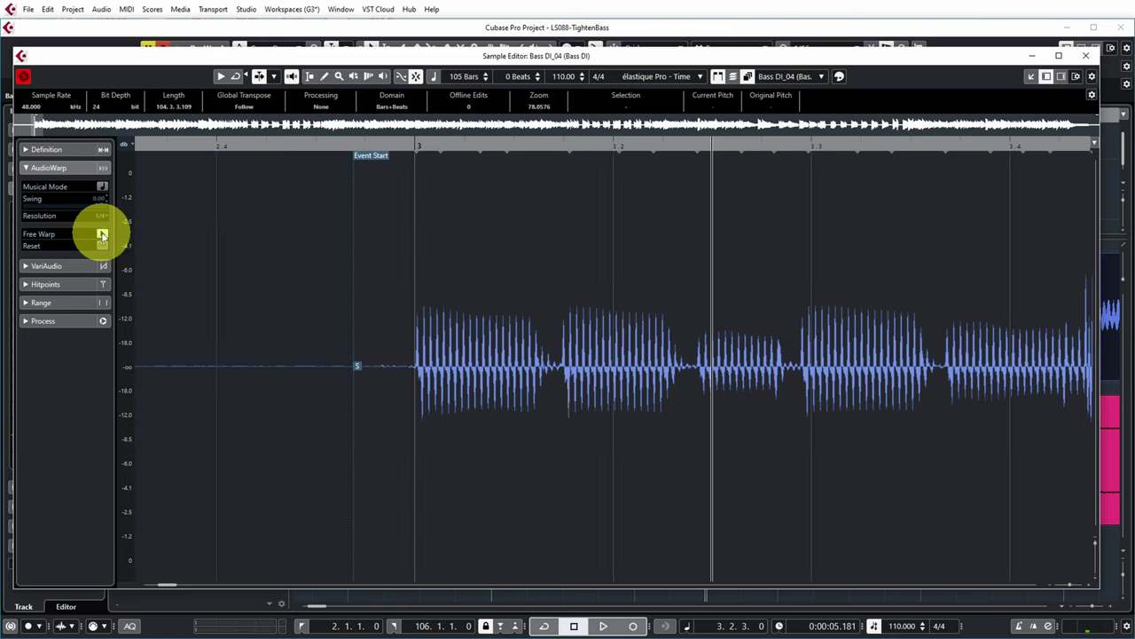
left_click_drag(542, 361, 687, 366)
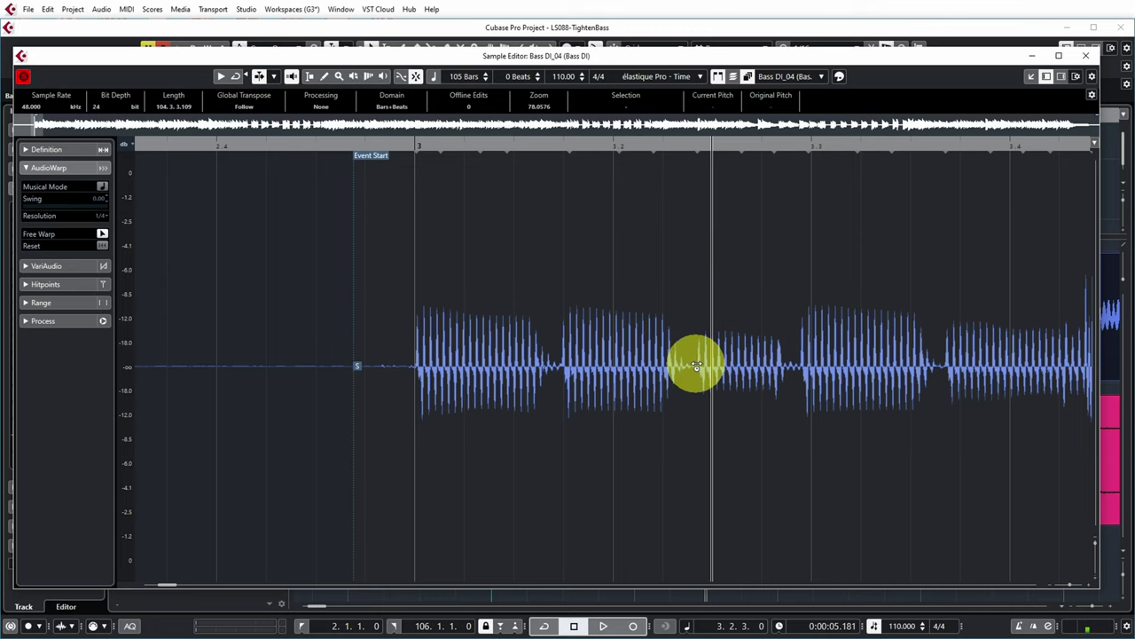
left_click(696, 364)
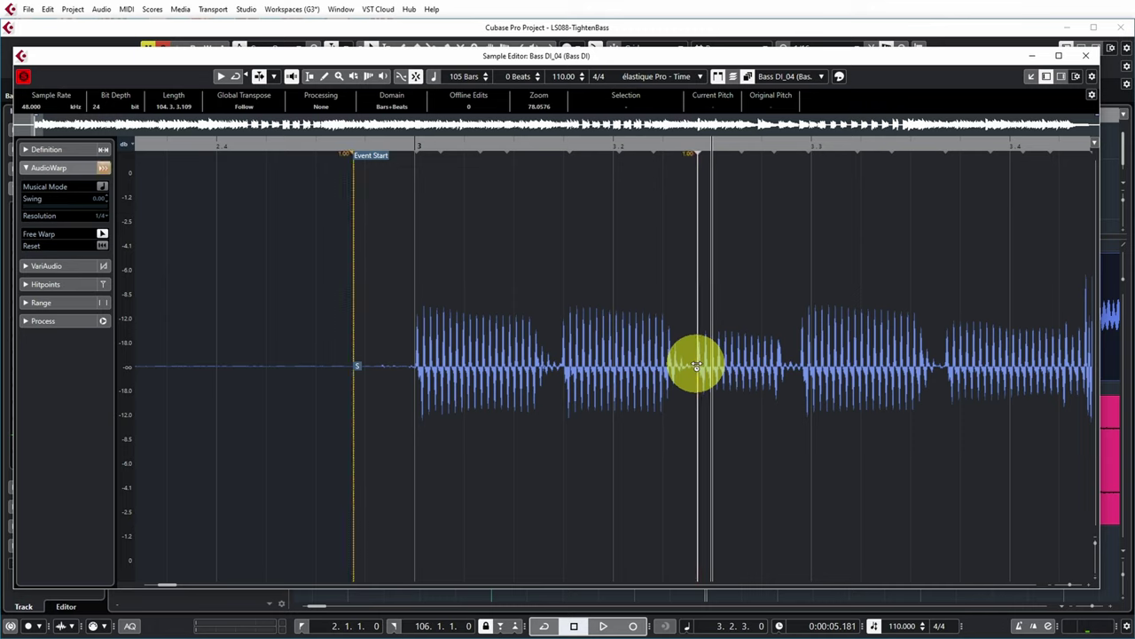
Try stretching the third note's single warp marker onto the cursor and beyond, and undo the marker move
left_click_drag(697, 365, 709, 365)
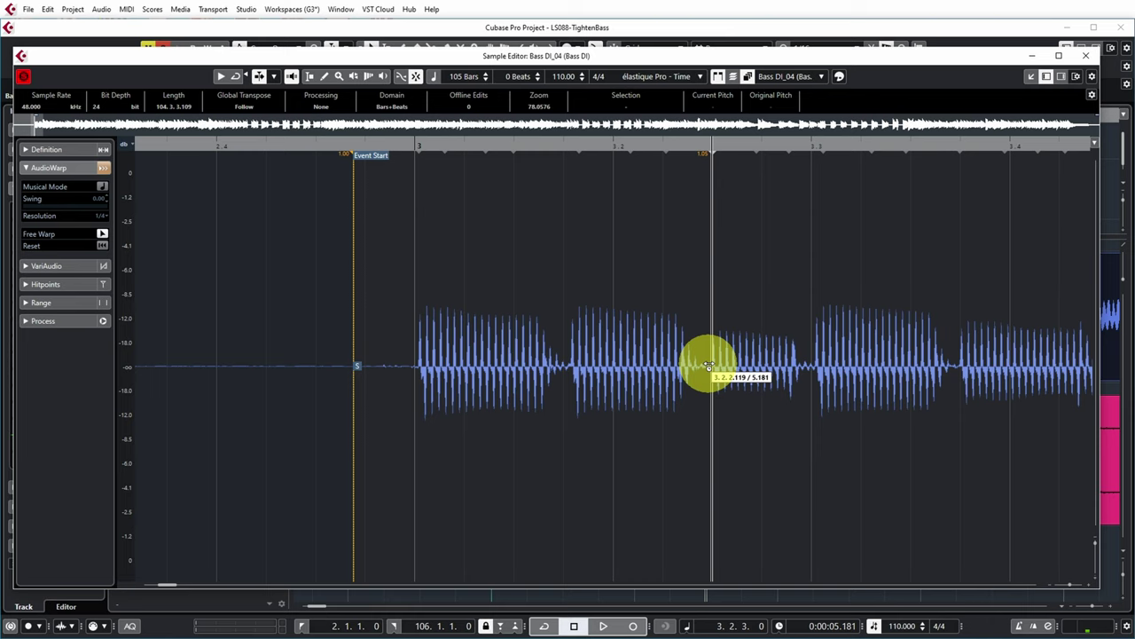
left_click_drag(709, 366, 710, 366)
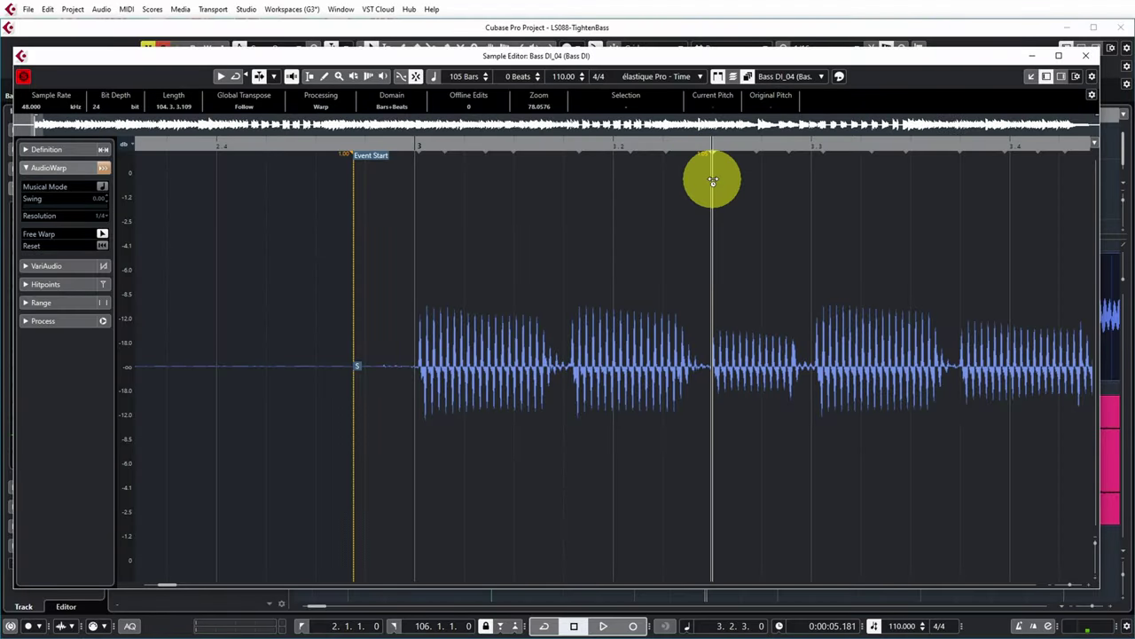
mouse_move(712, 182)
left_mouse_down()
mouse_move(644, 189)
mouse_move(753, 184)
left_mouse_up()
left_click_drag(736, 187, 712, 186)
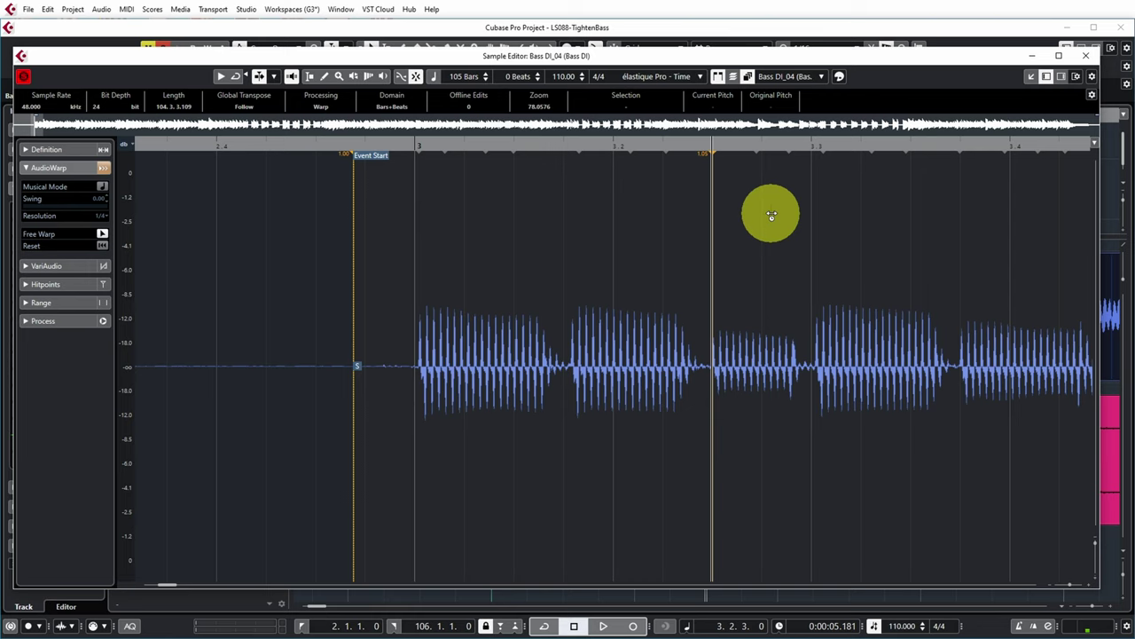
key("ctrl+z")
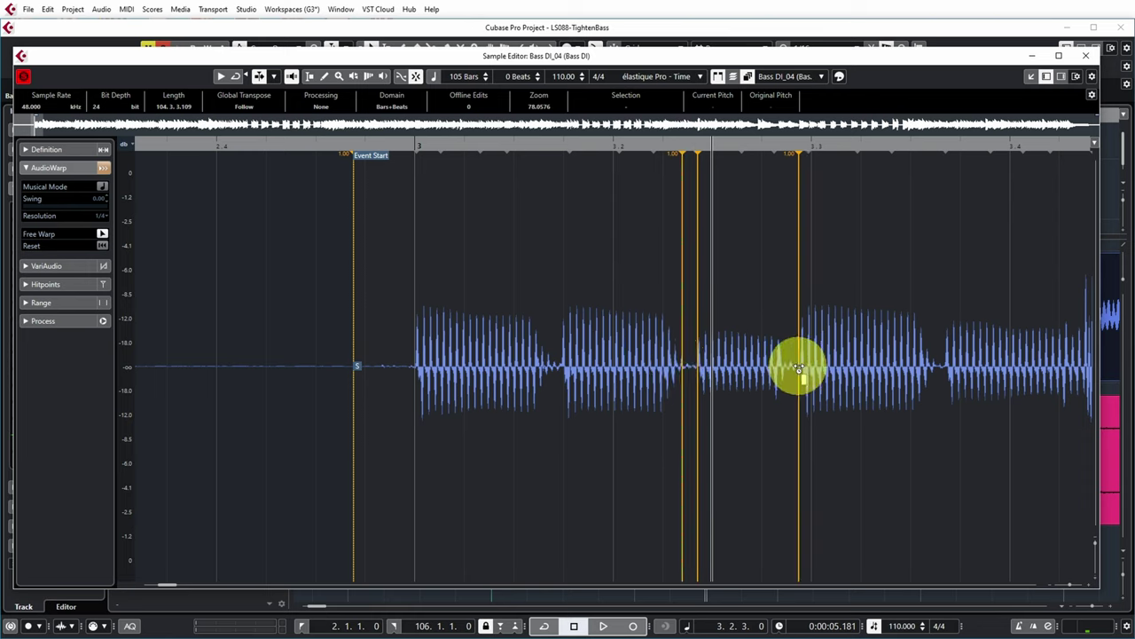
Anchor the third note with warp markers before and after it, and move its attack marker onto the cursor at the drum hit
mouse_move(697, 372)
left_mouse_down()
mouse_move(725, 370)
mouse_move(701, 376)
mouse_move(712, 380)
left_mouse_up()
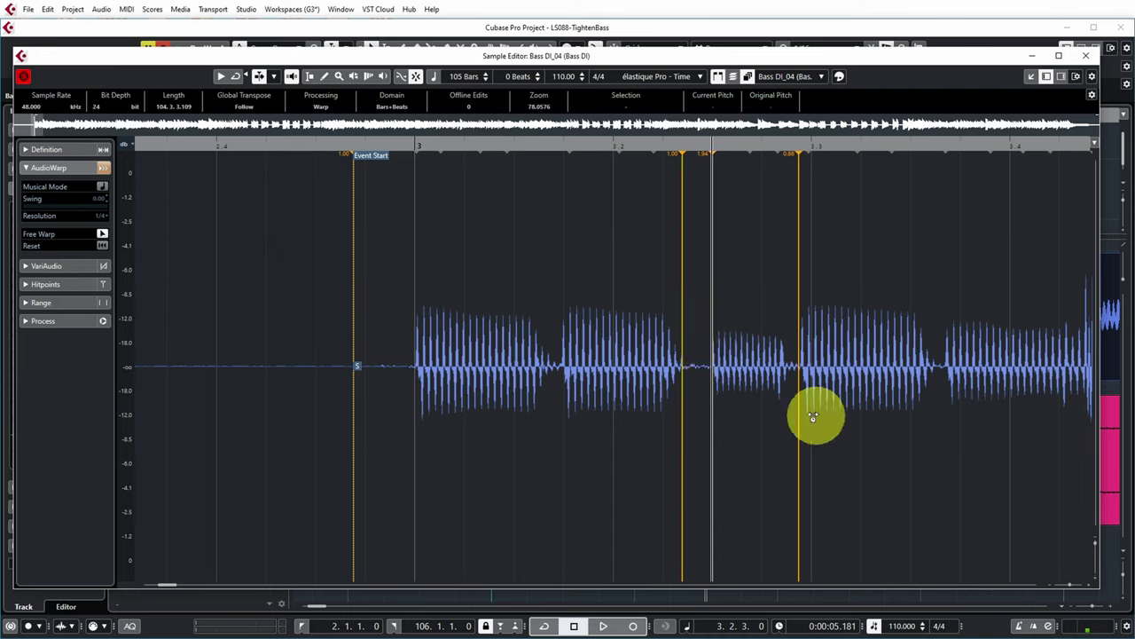
left_click(610, 365)
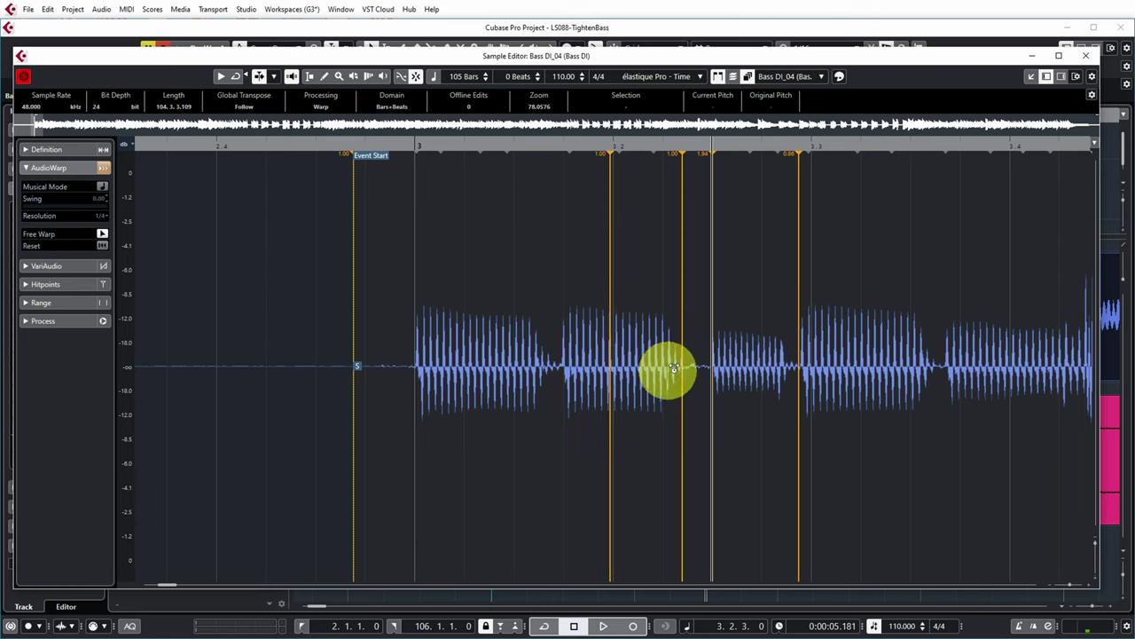
left_click(613, 152, "ctrl")
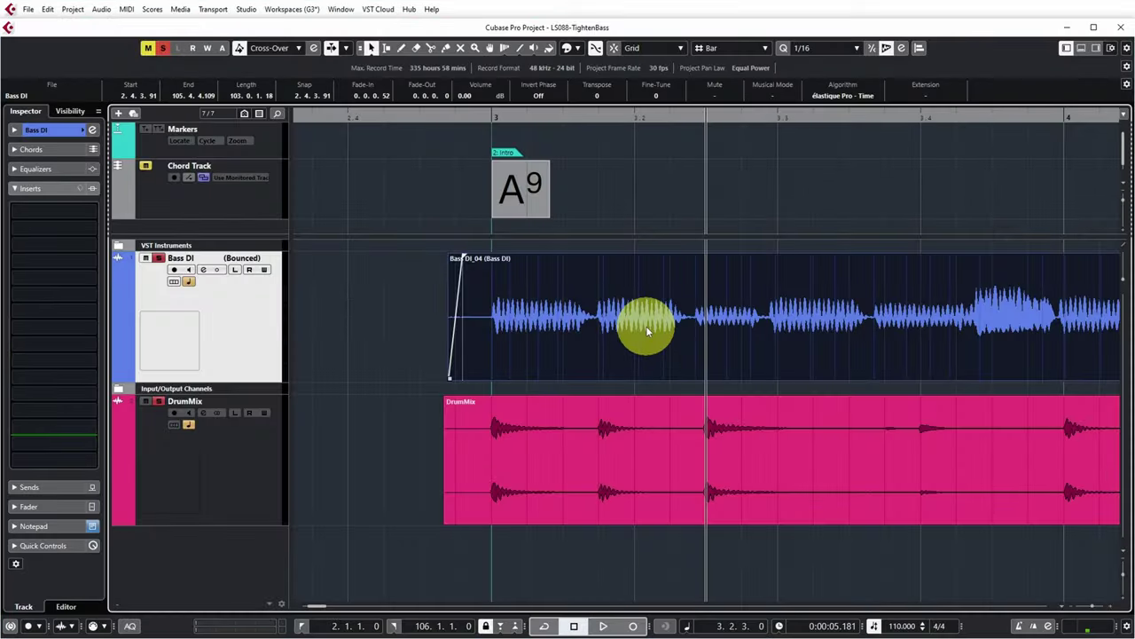
Quantize the duplicated bass event to 1/16 and open it in the Sample Editor
left_click(783, 49)
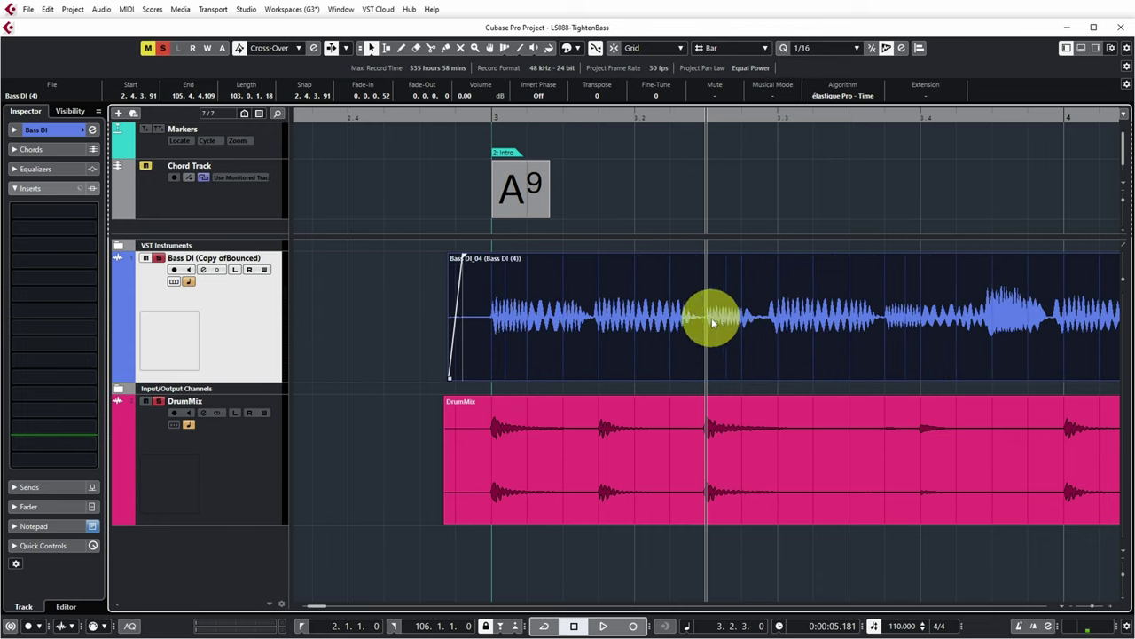
double_click(632, 317)
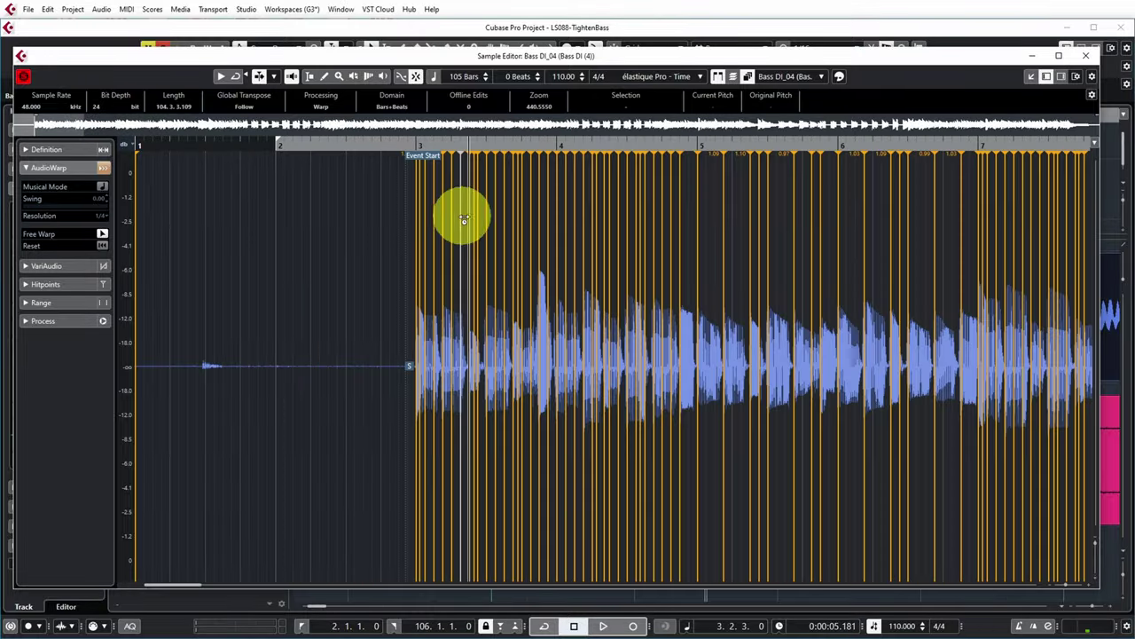
Examine the warp markers and stretched notes between bar 3 and beat 3.4 of the quantized bass
key("h")
key("h")
key("h")
key("h")
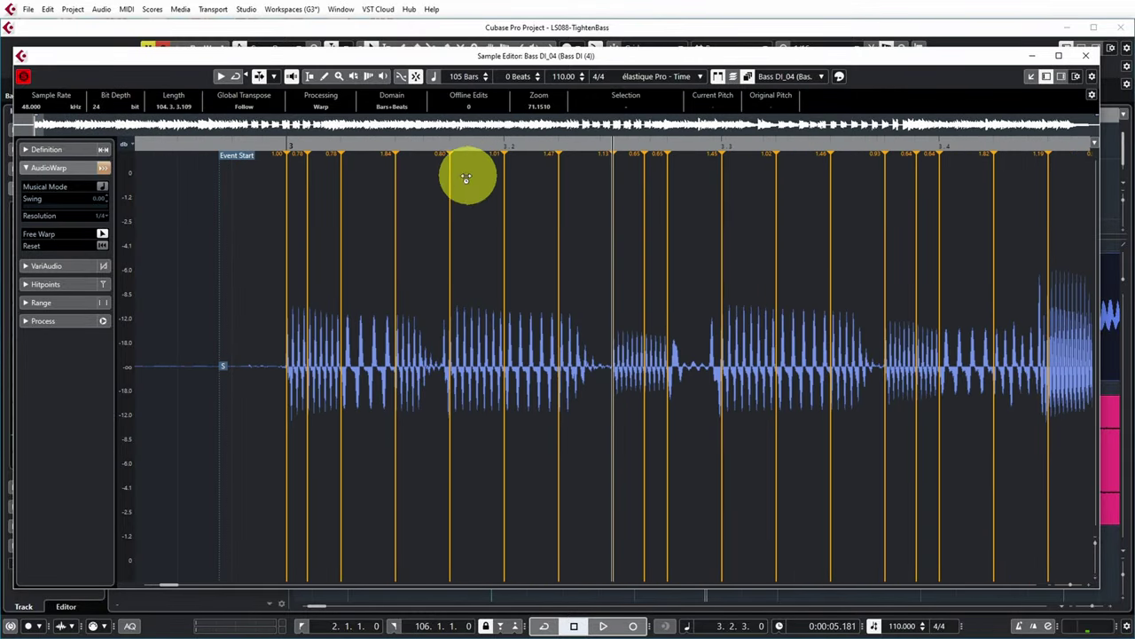
left_click(236, 149)
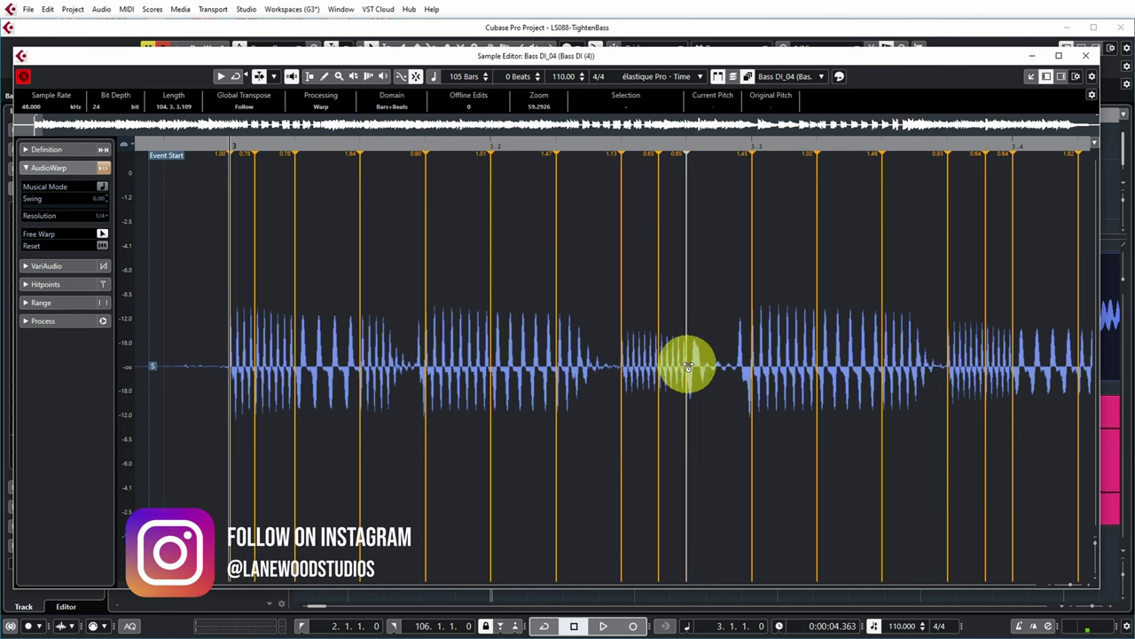
left_click(618, 144)
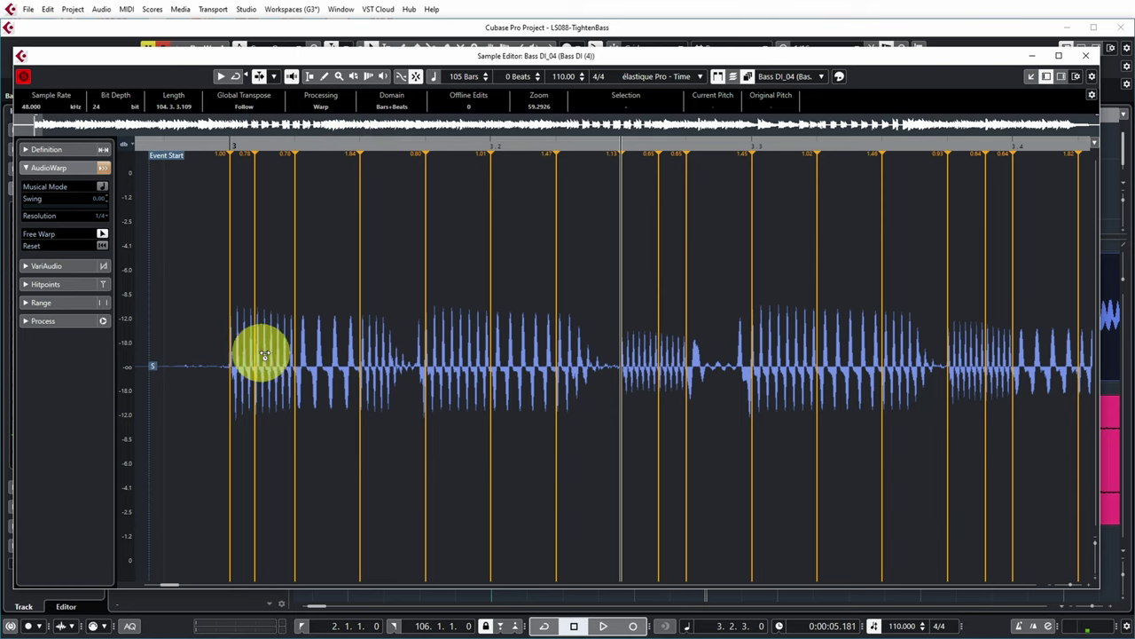
mouse_move(267, 357)
left_mouse_down()
mouse_move(256, 357)
mouse_move(275, 363)
mouse_move(281, 391)
left_mouse_up()
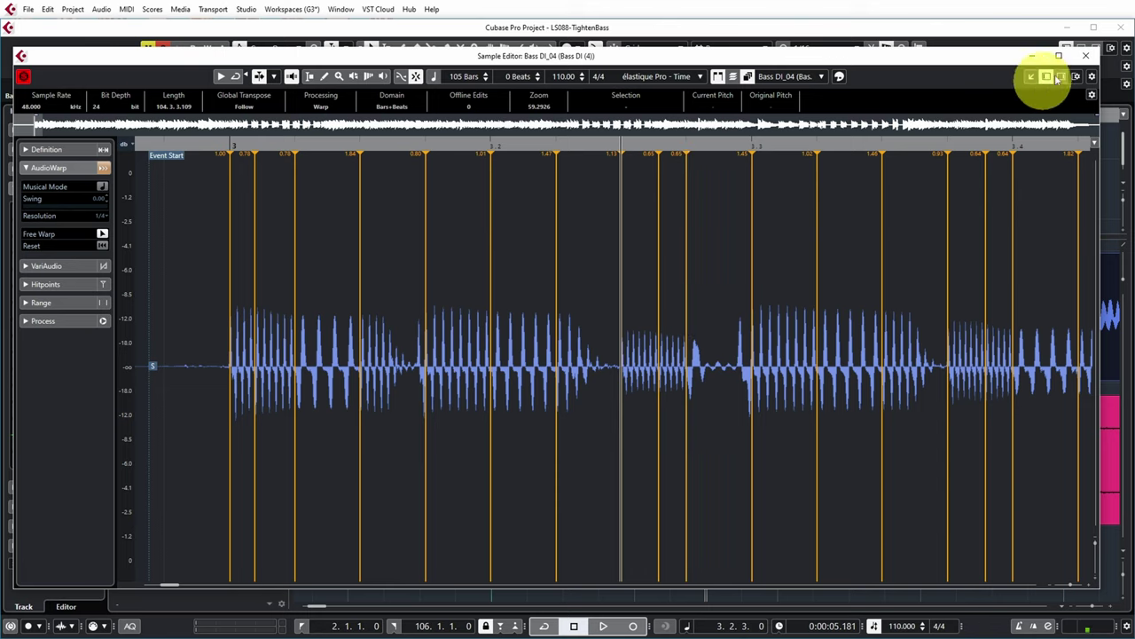
Close the Sample Editor and play back the quantized bass together with the drum mix
left_click(1084, 55)
key("space")
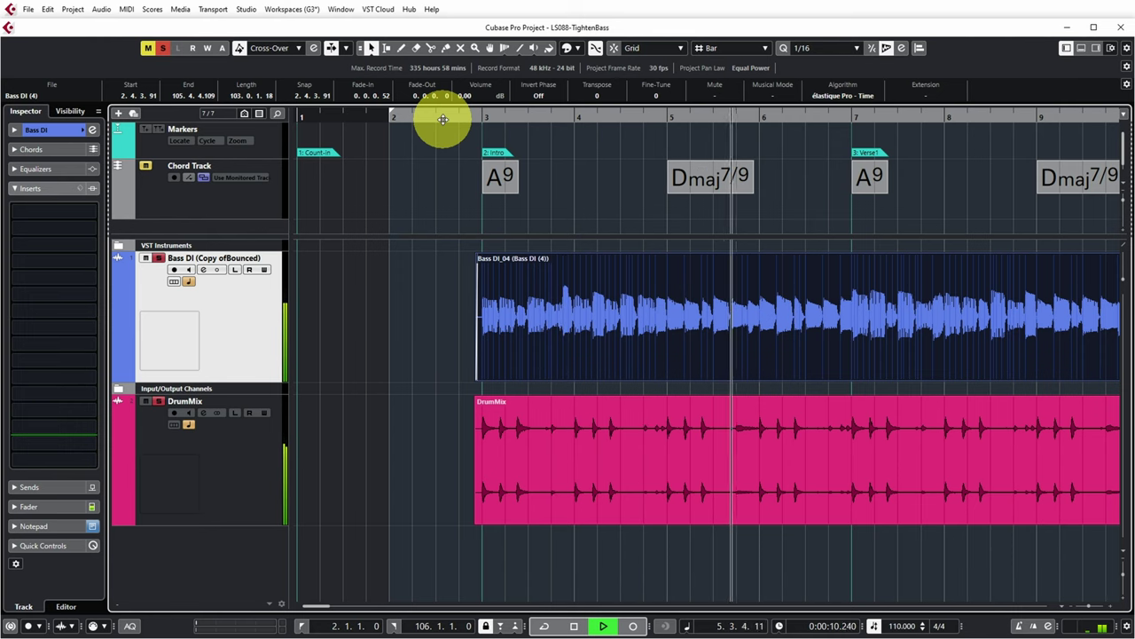
key("space")
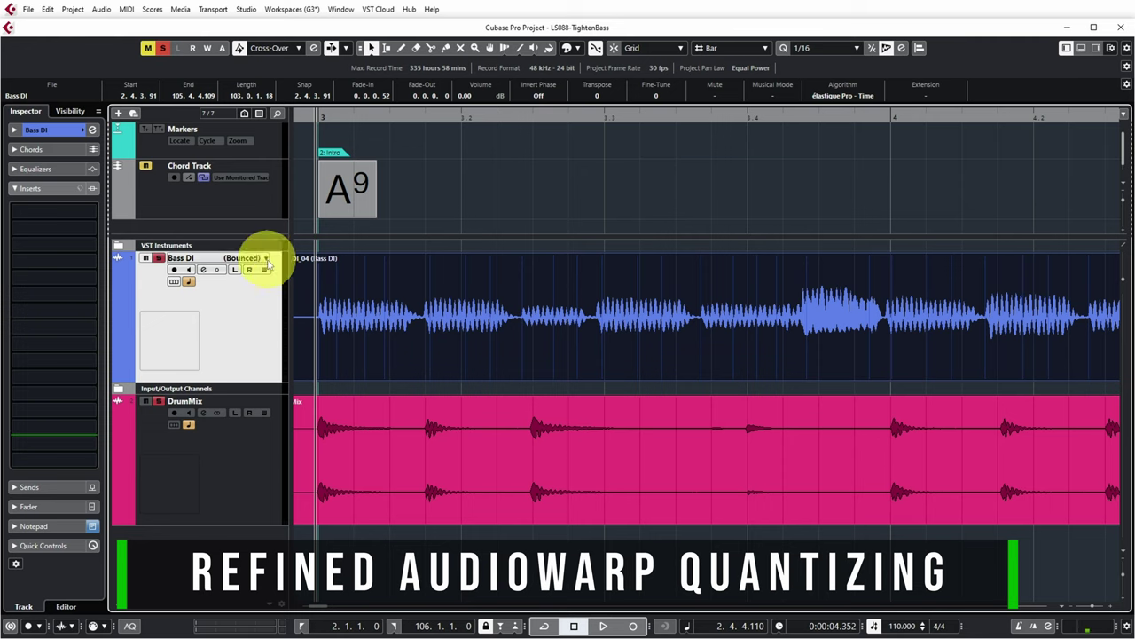
Duplicate the bass track's Bounced version and open its event in the Sample Editor with the hitpoints shown
left_click(266, 258)
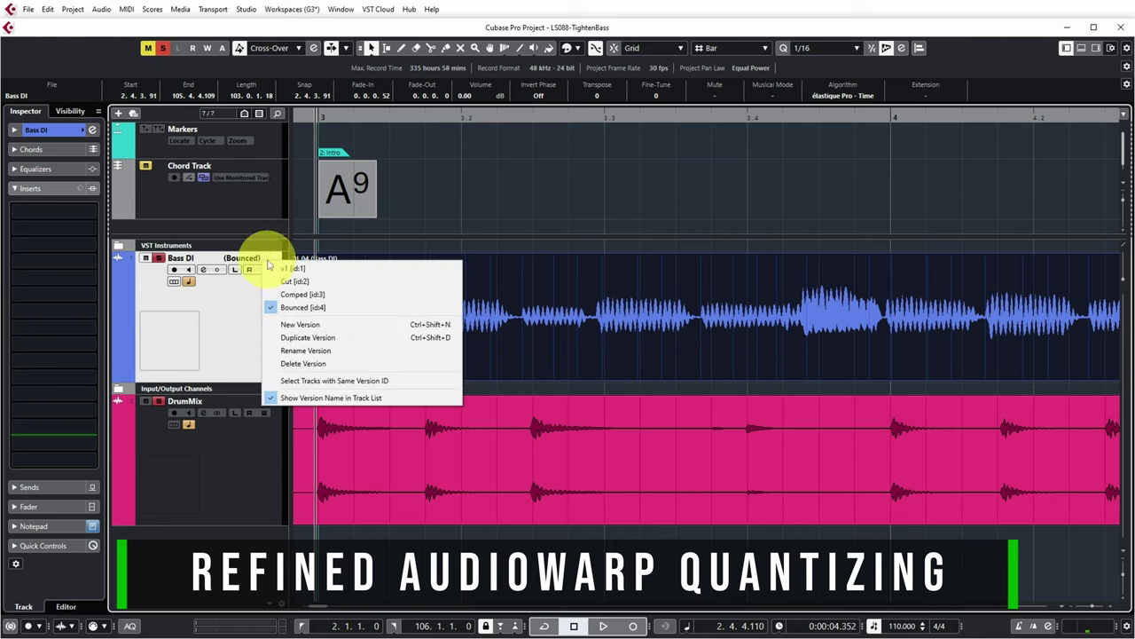
left_click(304, 338)
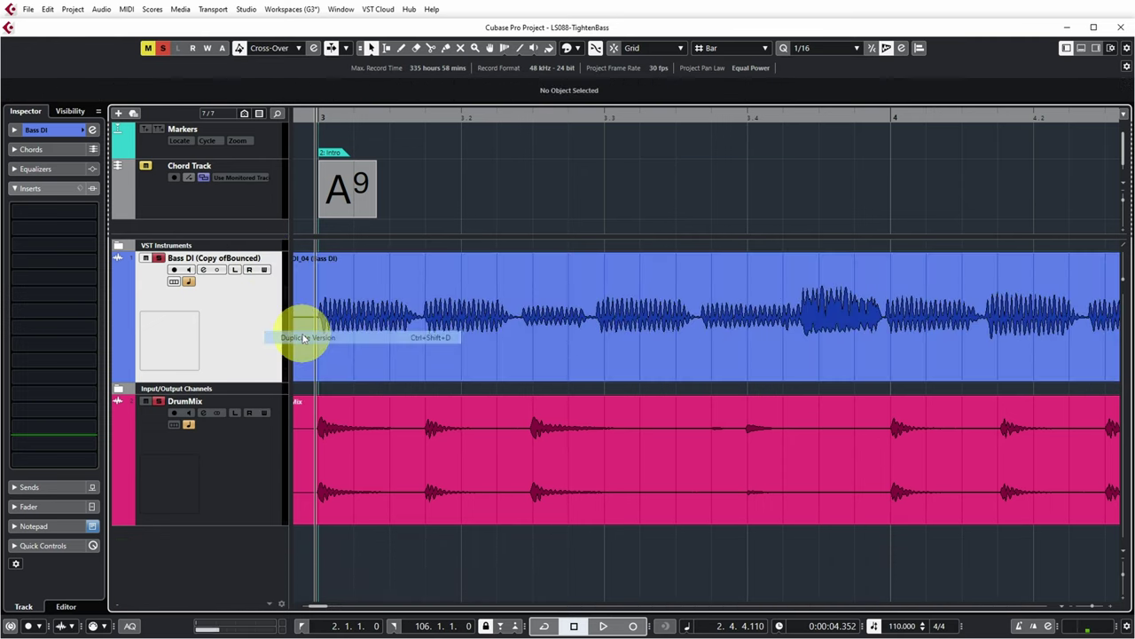
left_click(342, 456)
left_click(364, 542)
left_click(445, 309)
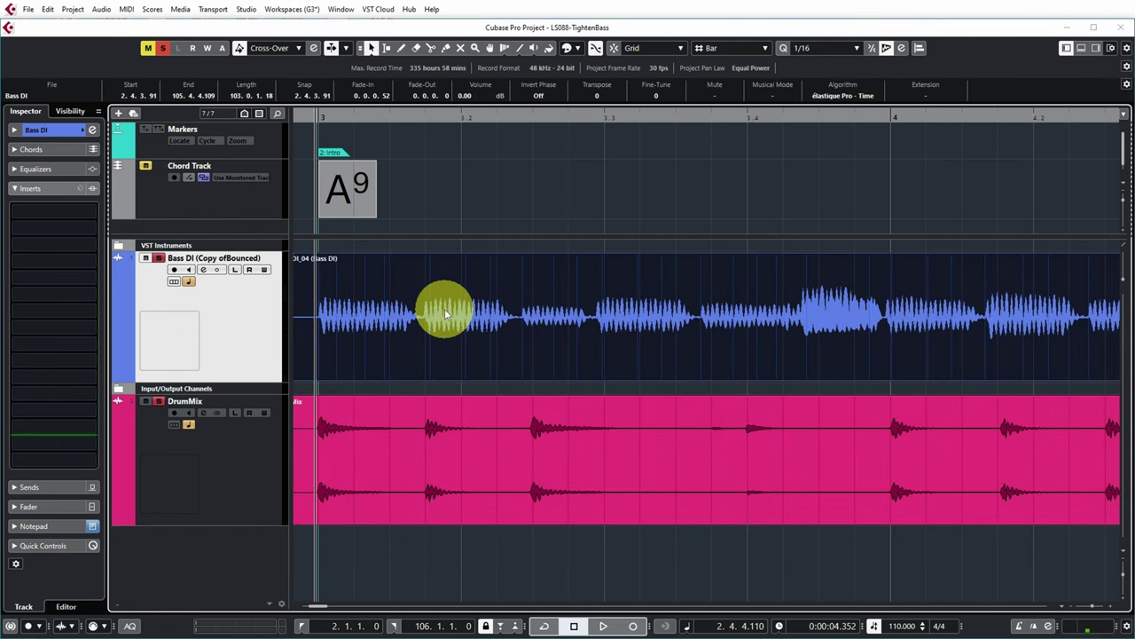
double_click(444, 309)
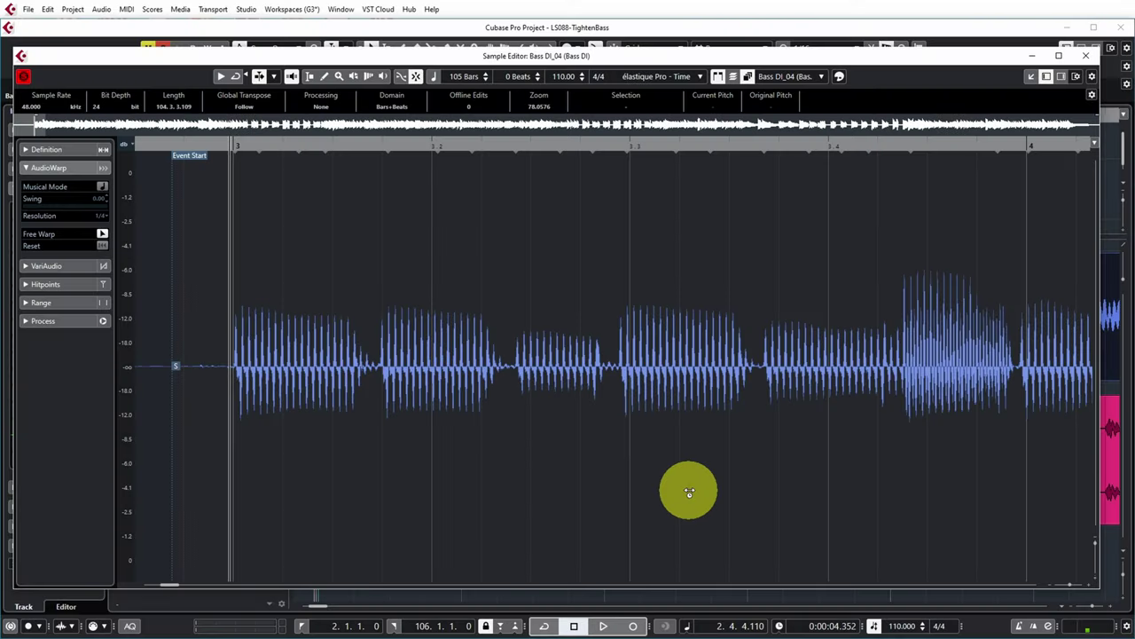
left_click(27, 285)
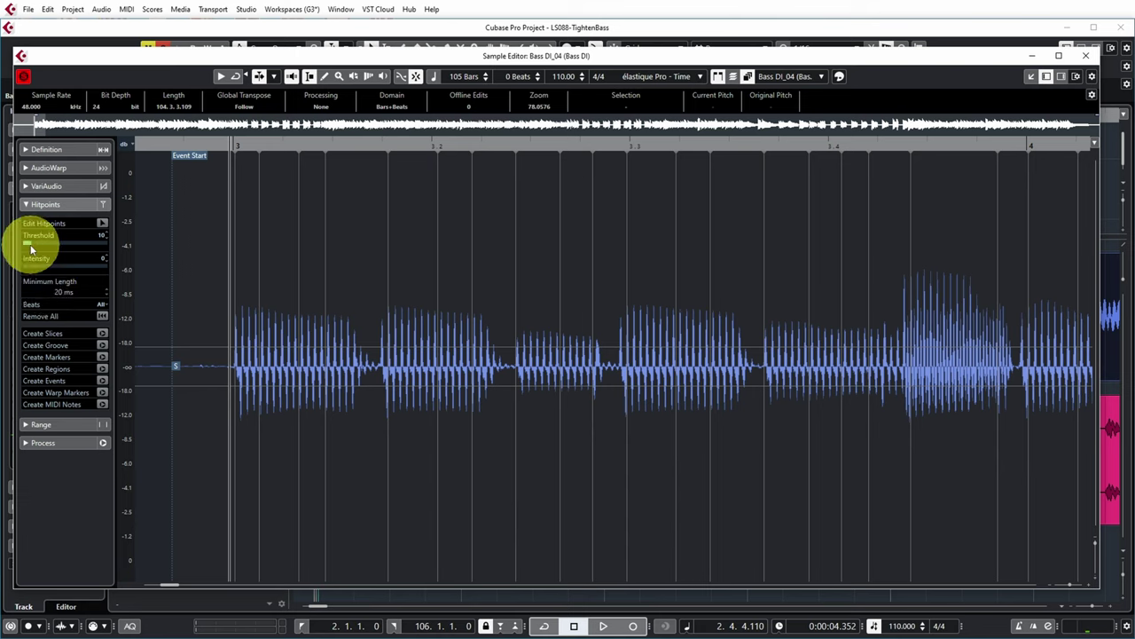
Try filtering the bass hitpoints with threshold values of 8, 54, 28 and 18
left_click_drag(31, 245, 30, 244)
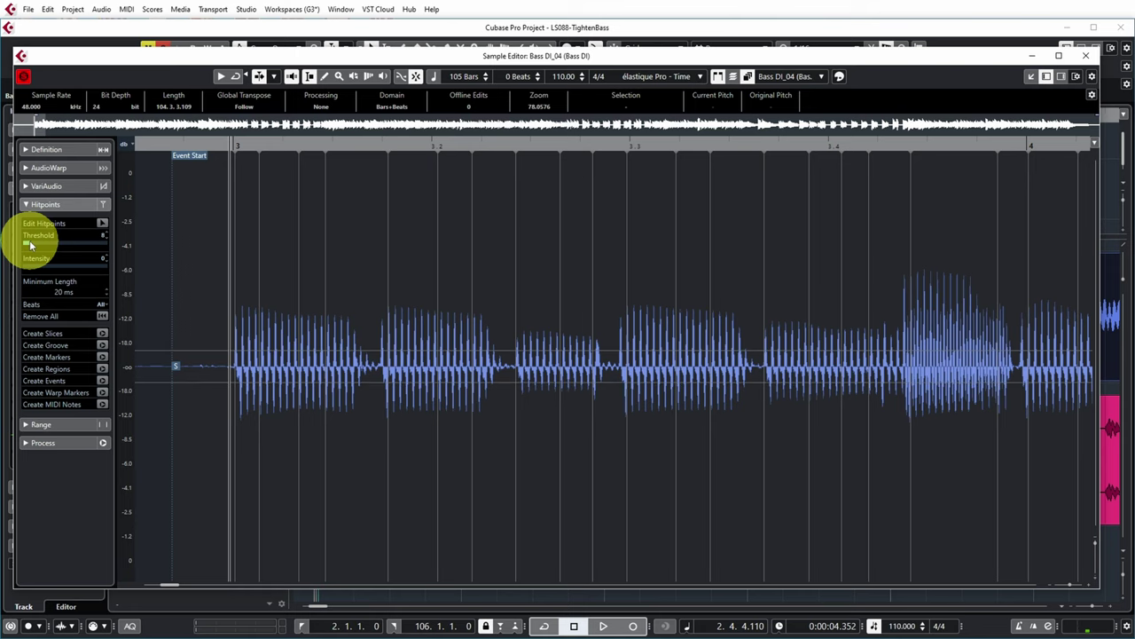
left_click_drag(33, 245, 69, 243)
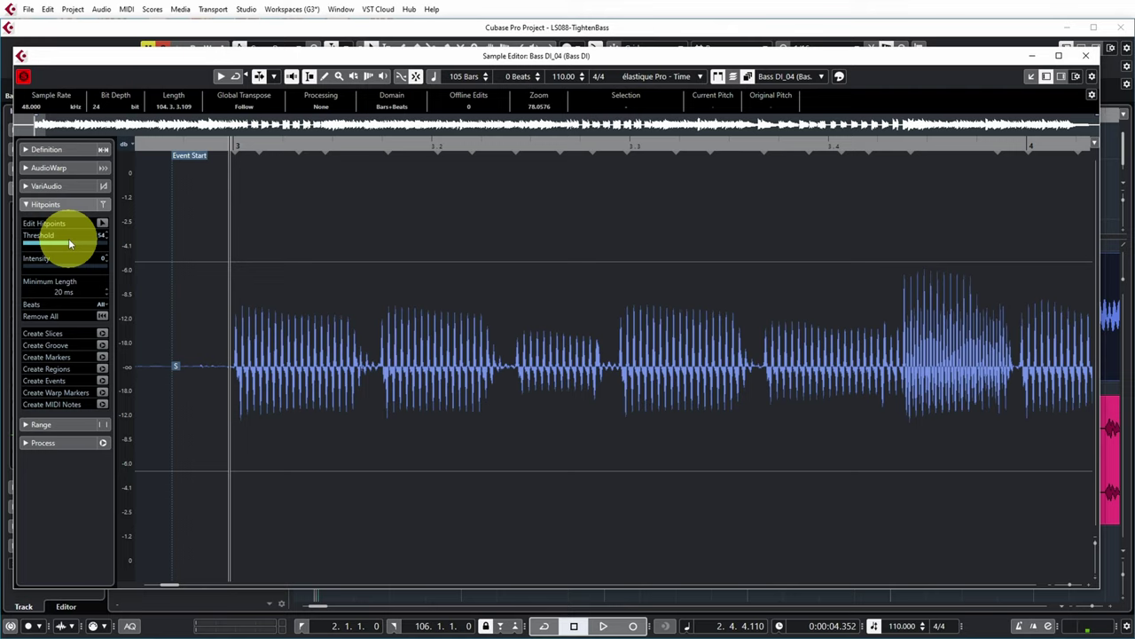
left_click_drag(69, 240, 49, 239)
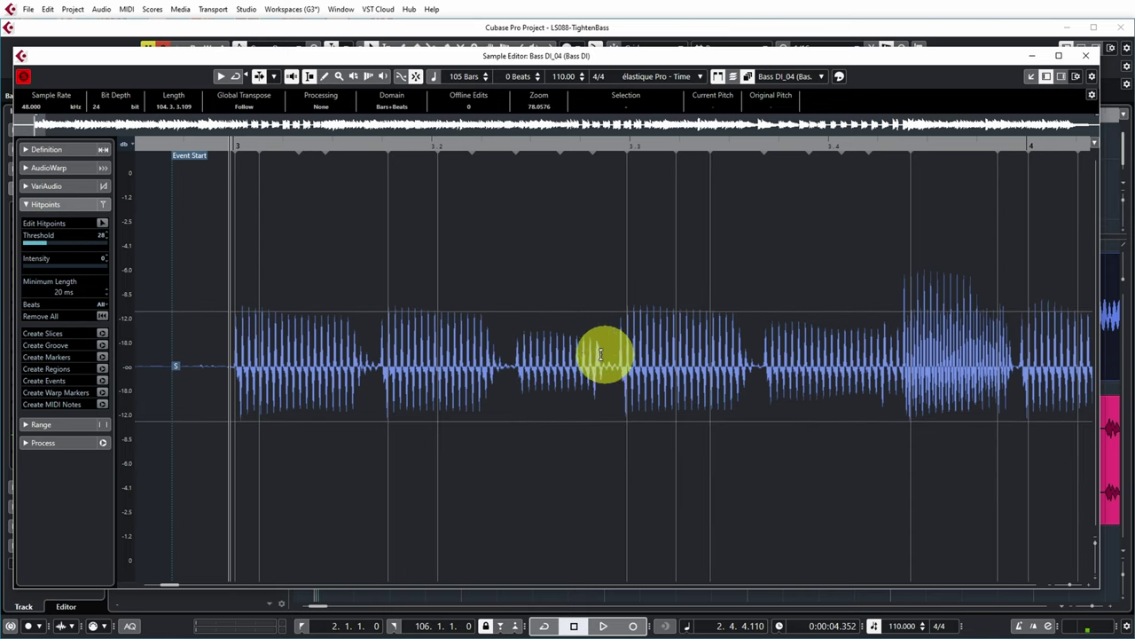
left_click_drag(47, 243, 38, 245)
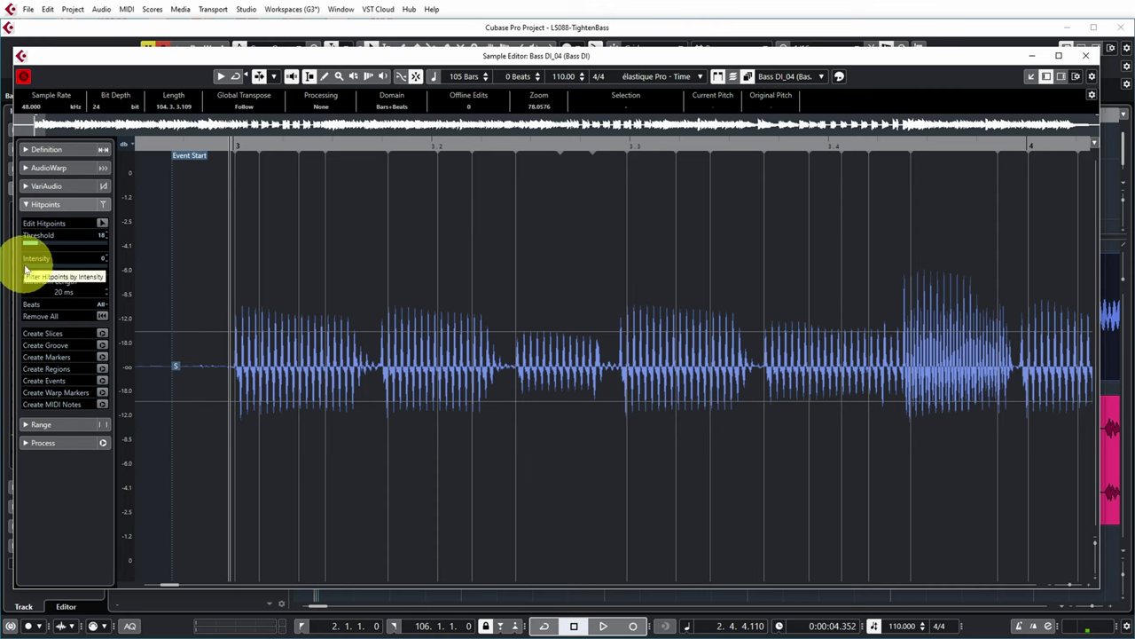
Filter the bass hitpoints by intensity instead, with the threshold at 0 and the intensity at 31
left_click_drag(25, 268, 61, 269)
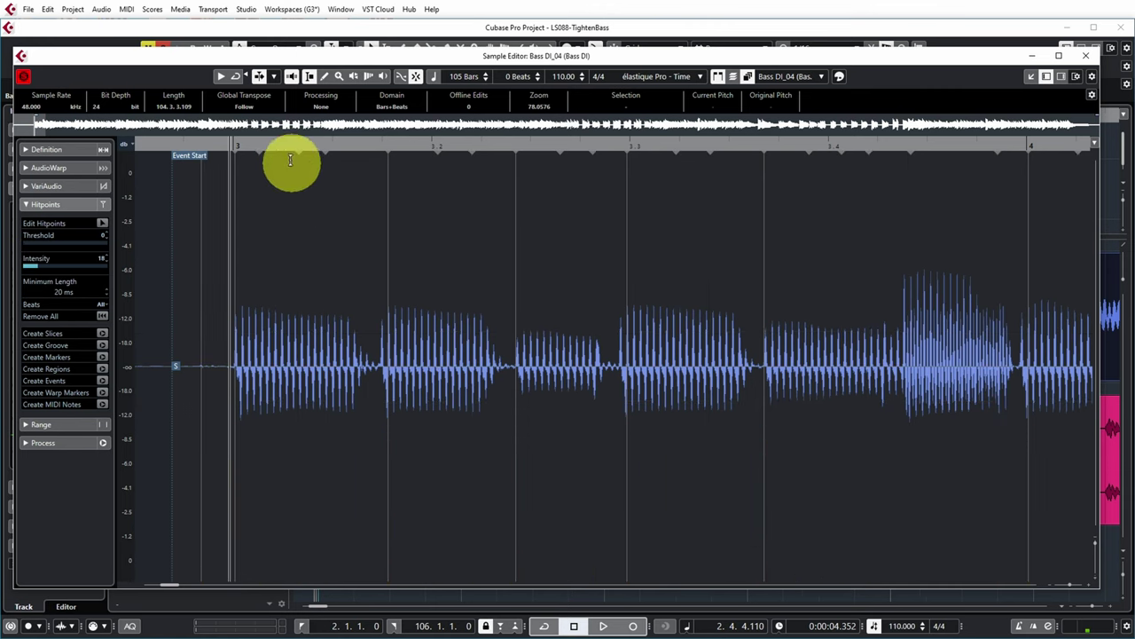
left_click(35, 269)
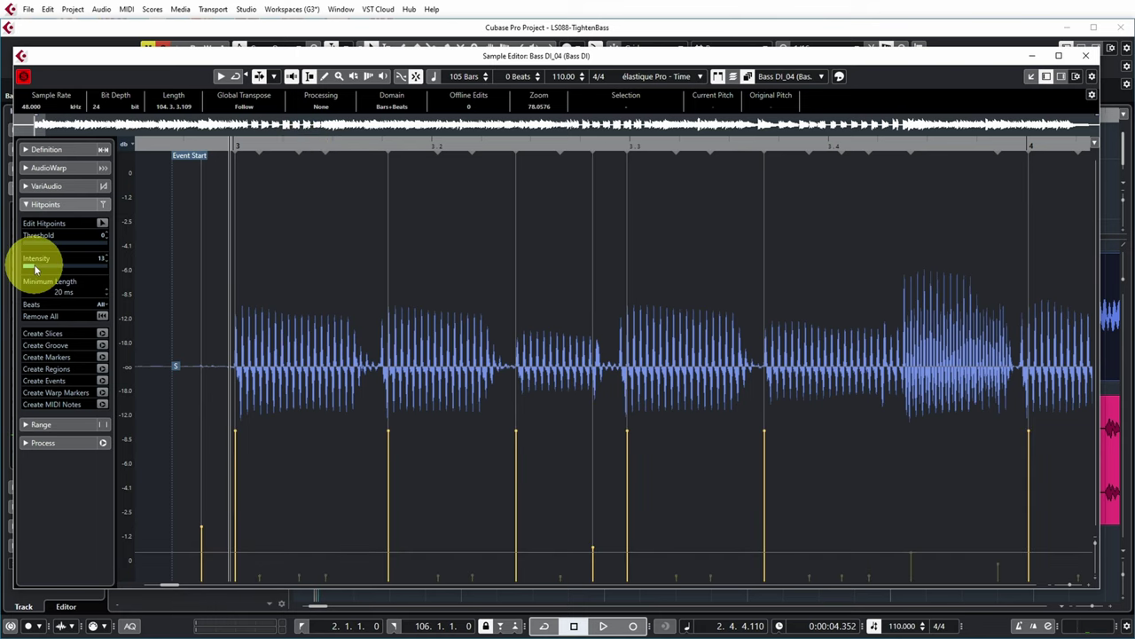
left_click_drag(36, 268, 51, 269)
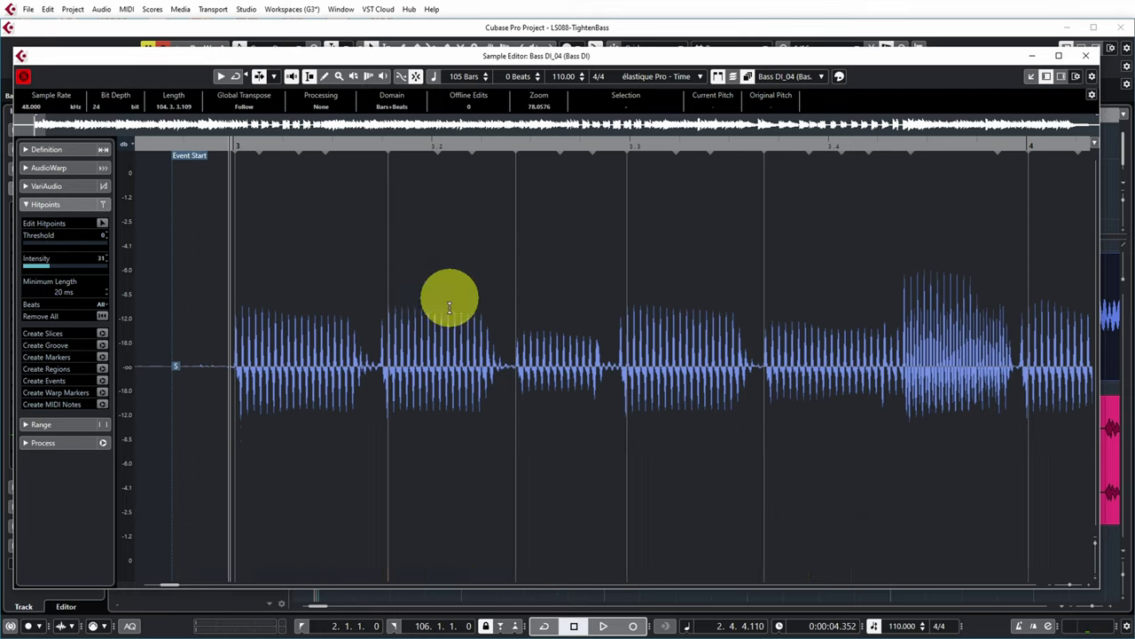
Enable hitpoint editing, activate the missing hitpoint on the last note before bar 4, and move it onto the note's attack
scroll(457, 328, "down", 2)
scroll(613, 457, "down", 3)
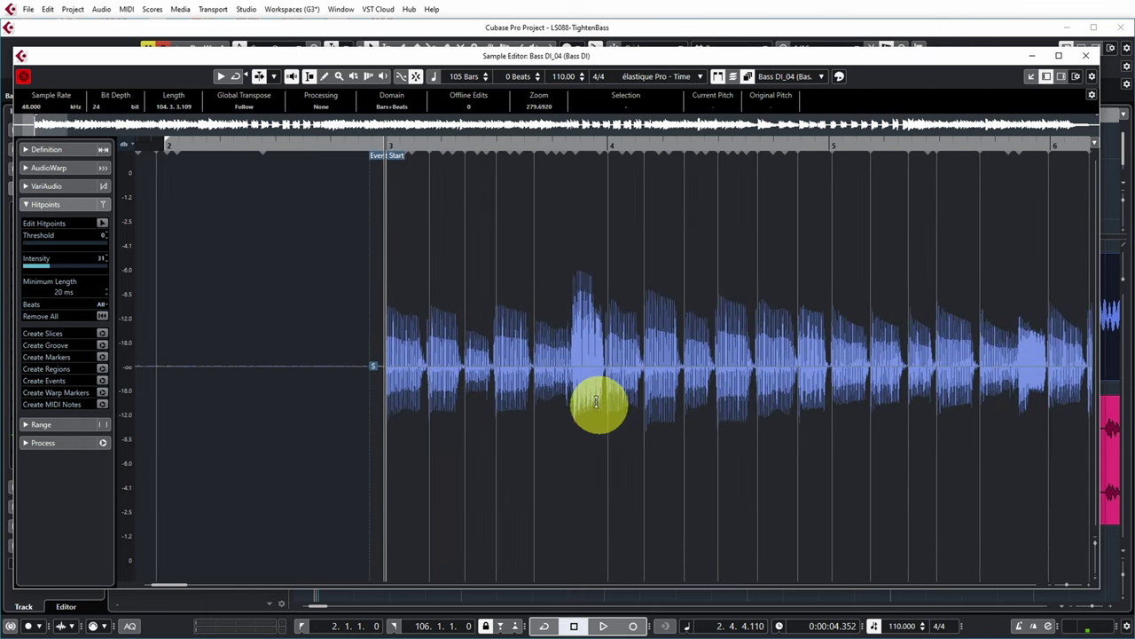
left_click_drag(575, 147, 644, 455)
scroll(644, 455, "up", 3)
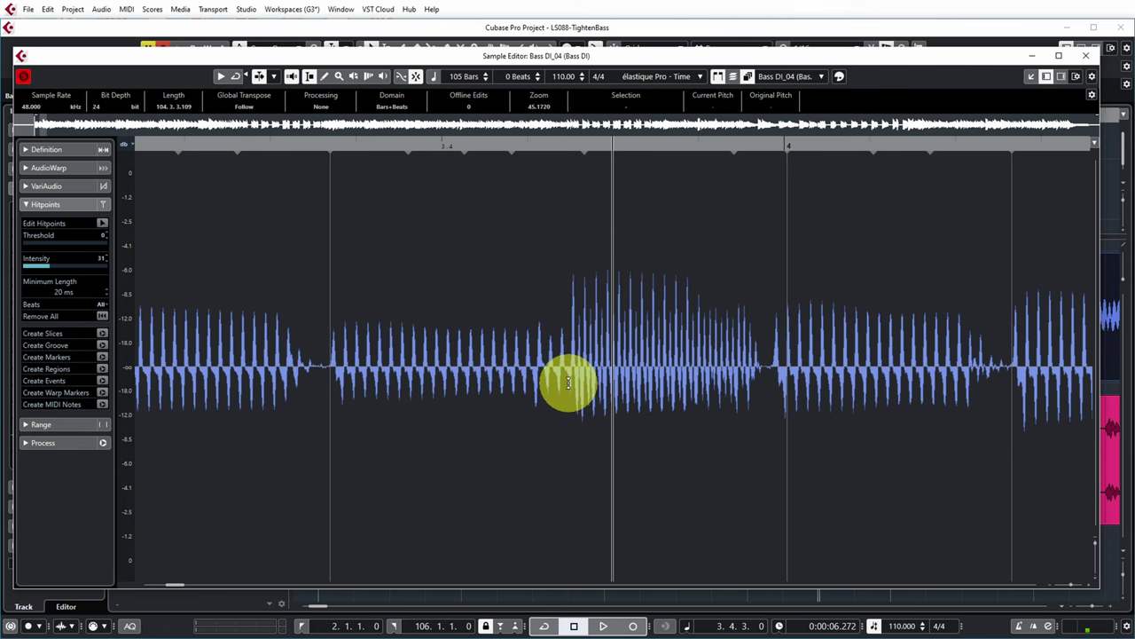
scroll(567, 382, "down", 1)
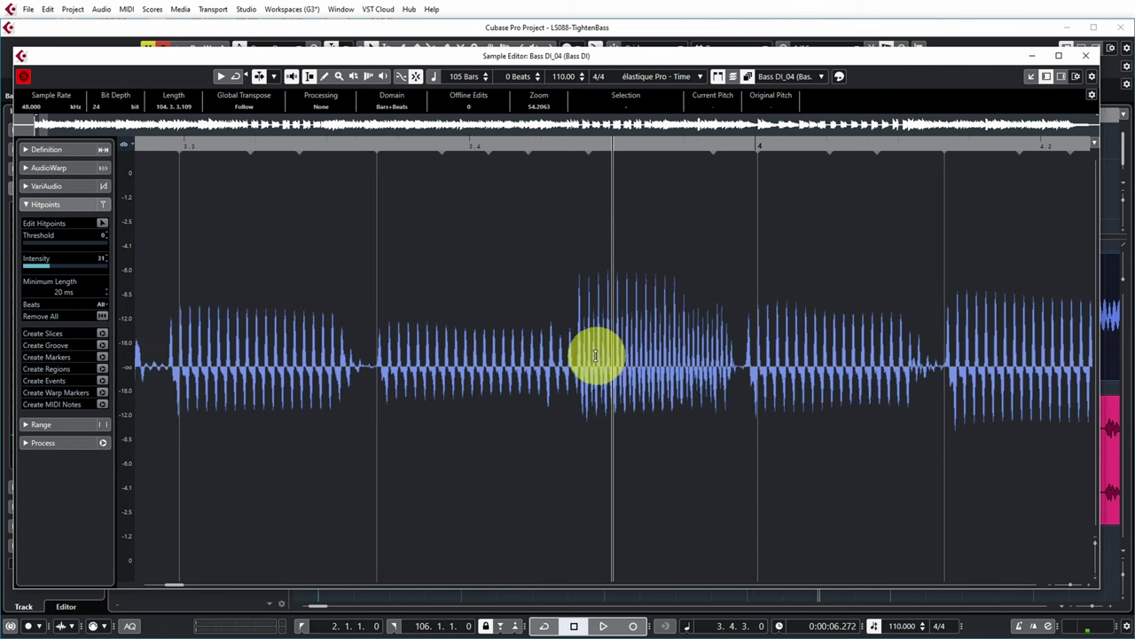
left_click(102, 223)
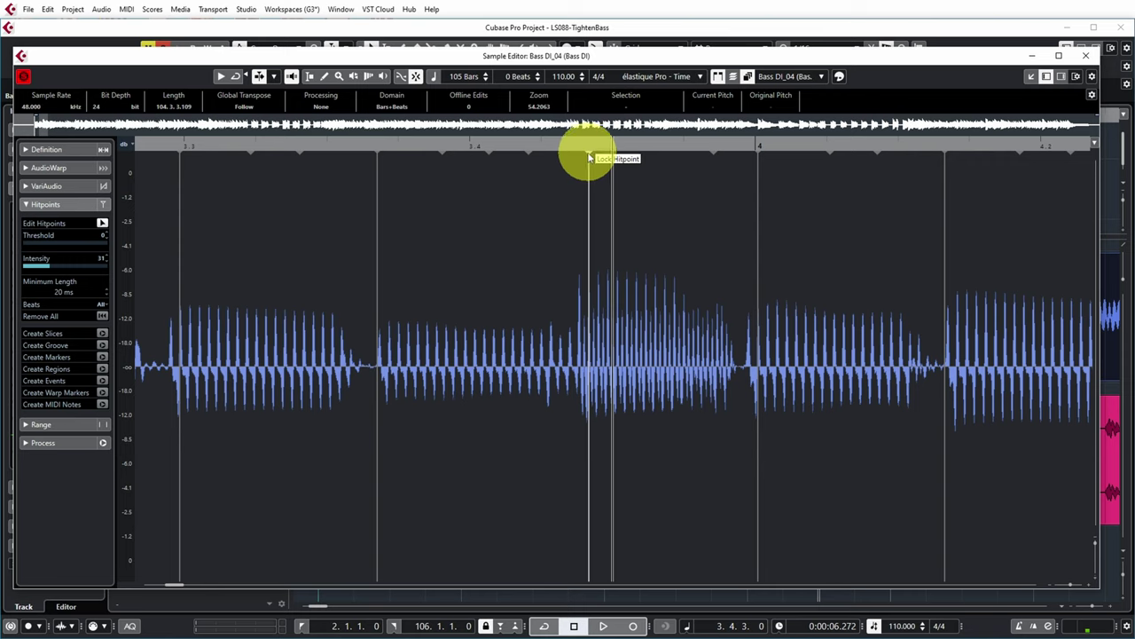
left_click(588, 155, "alt")
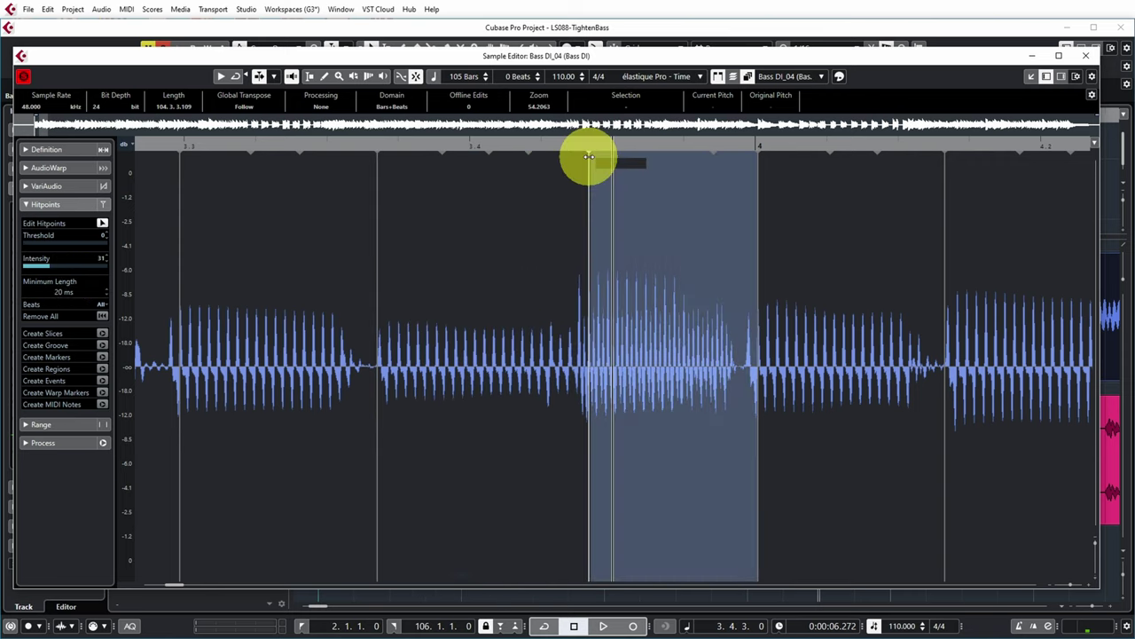
left_click_drag(589, 157, 572, 138)
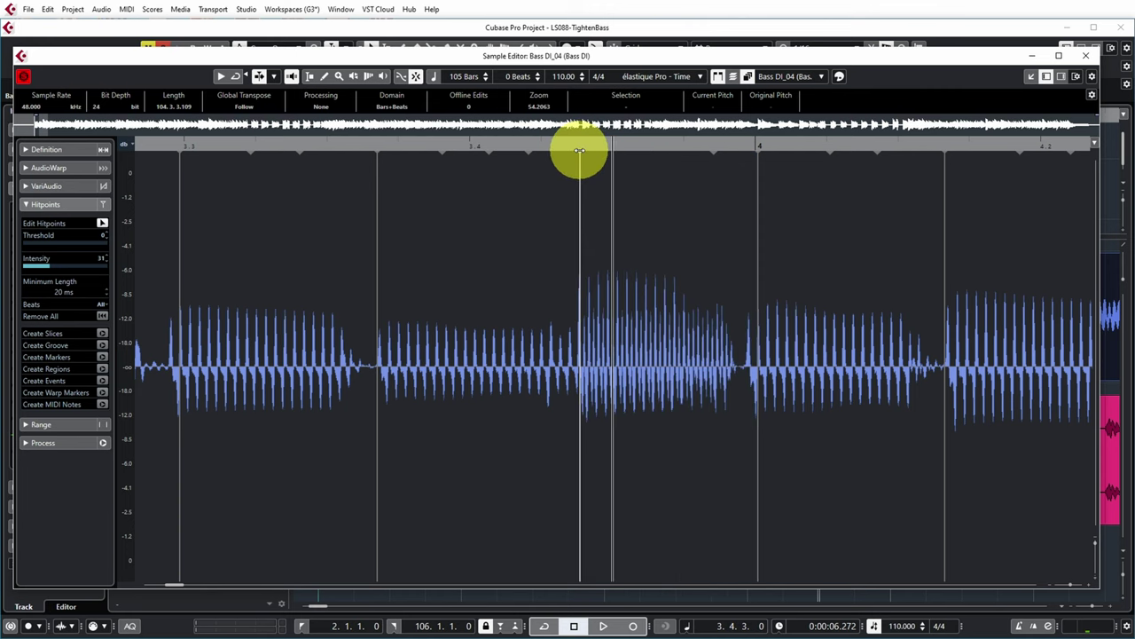
left_click(598, 296)
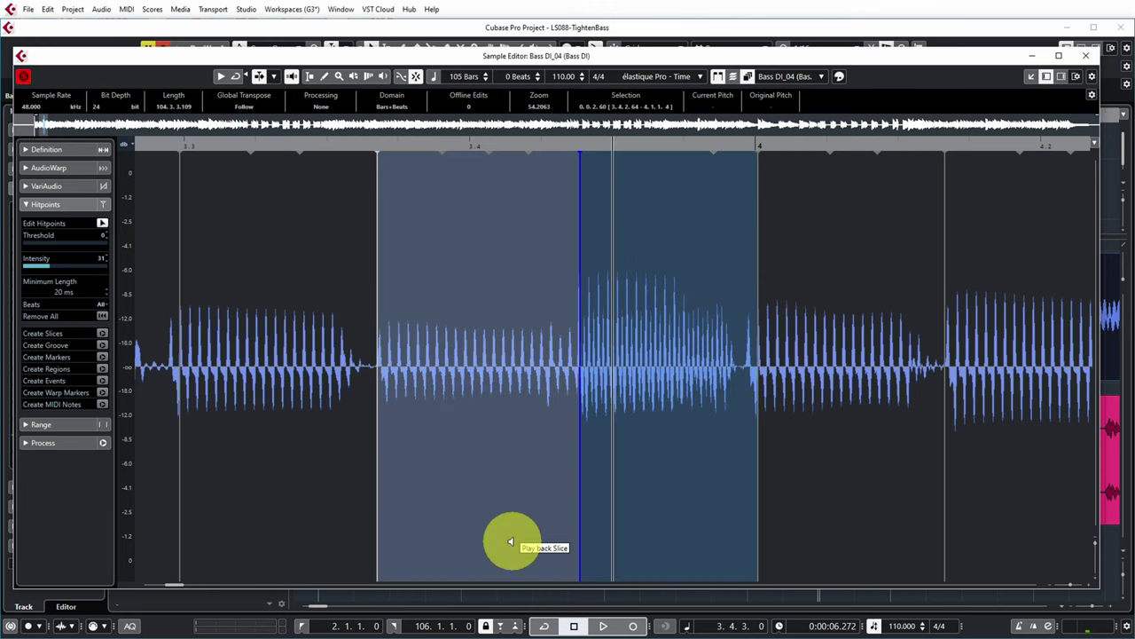
Activate the missing hitpoint on the last note before bar 6, placing it at the note's attack near 5.4.3
key("g")
key("g")
key("g")
key("g")
key("g")
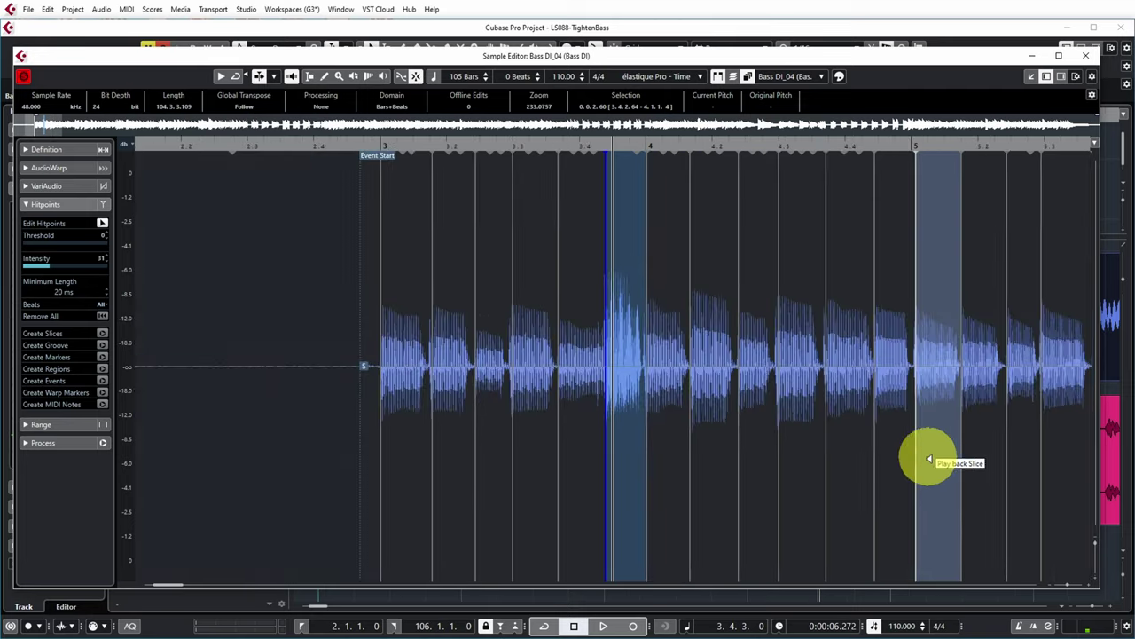
key("h")
key("h")
key("h")
key("h")
key("h")
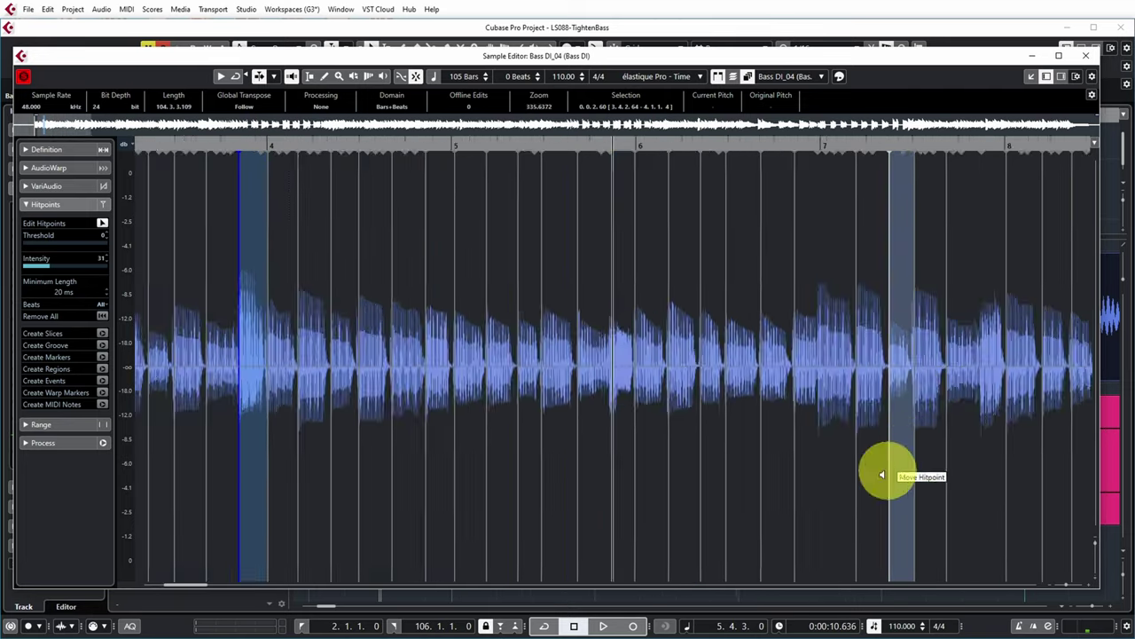
key("g")
key("g")
key("g")
key("g")
key("g")
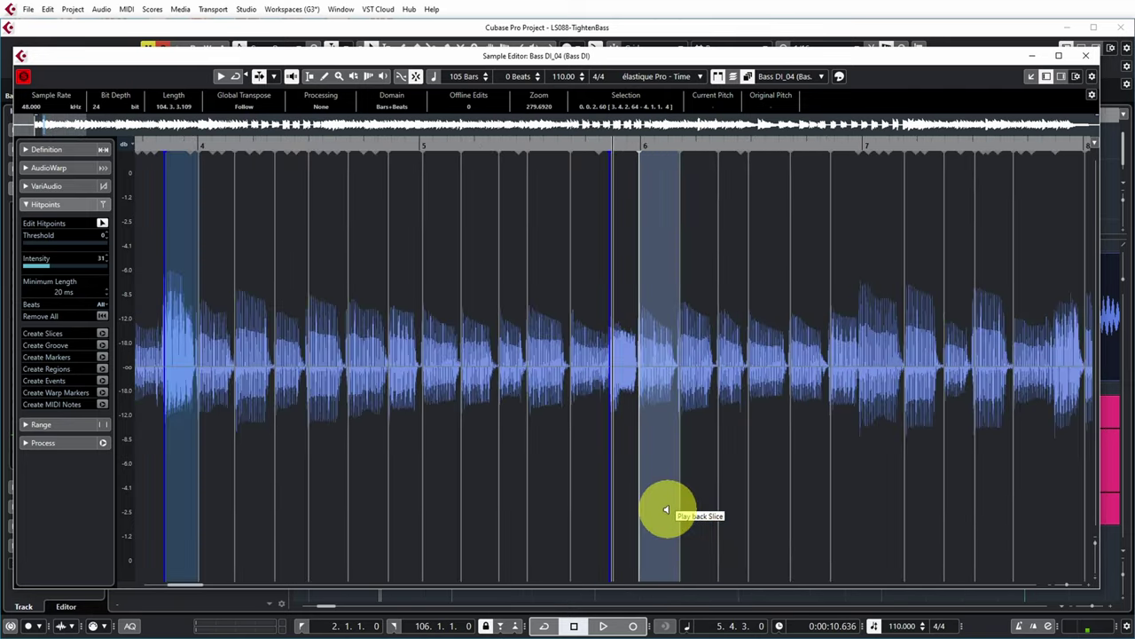
Adjust the hitpoint of the note at bar 7 so it sits on the note's attack
left_click(861, 145)
key("h")
key("h")
key("h")
key("h")
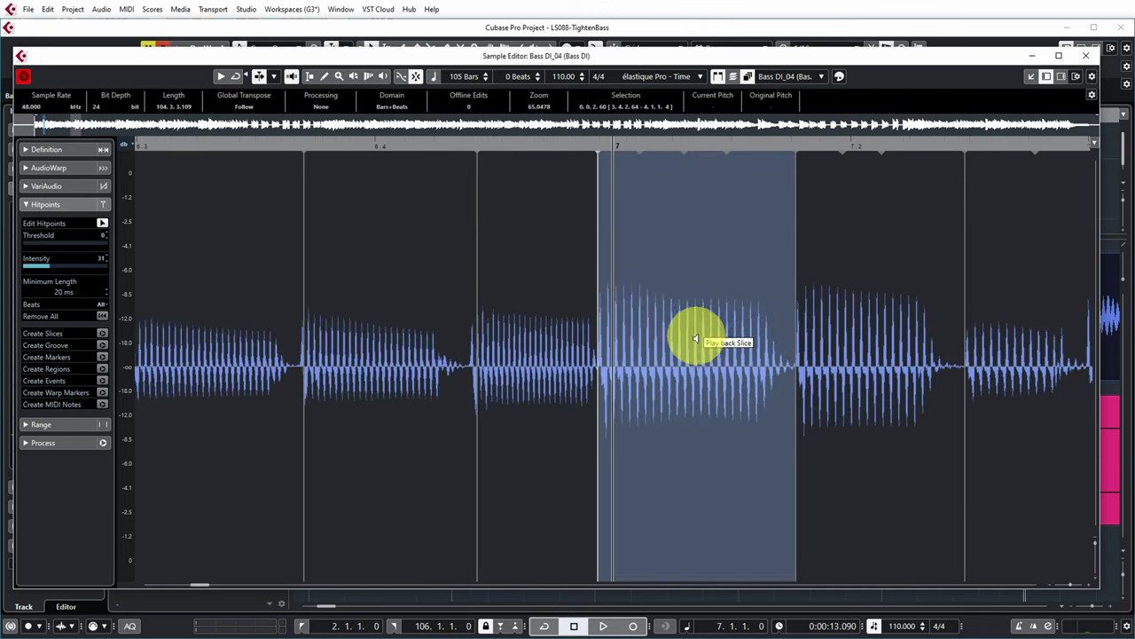
key("g")
key("g")
key("g")
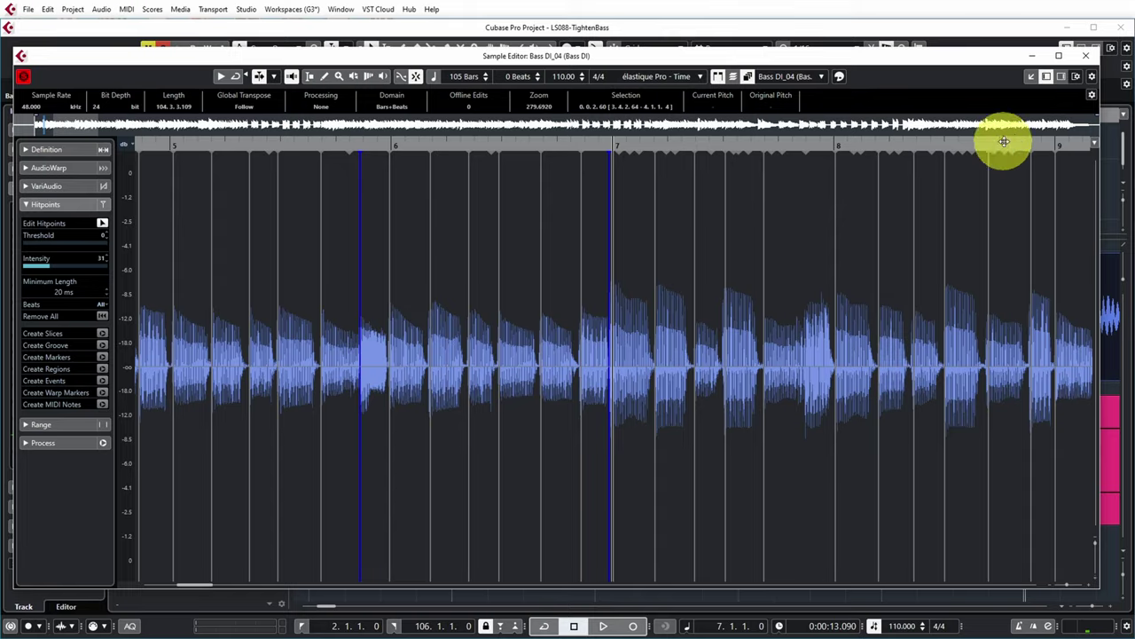
Close the Sample Editor, return to bar 3 in the project, and quantize the bass event to 1/16 using the refined hitpoints
left_click(1086, 56)
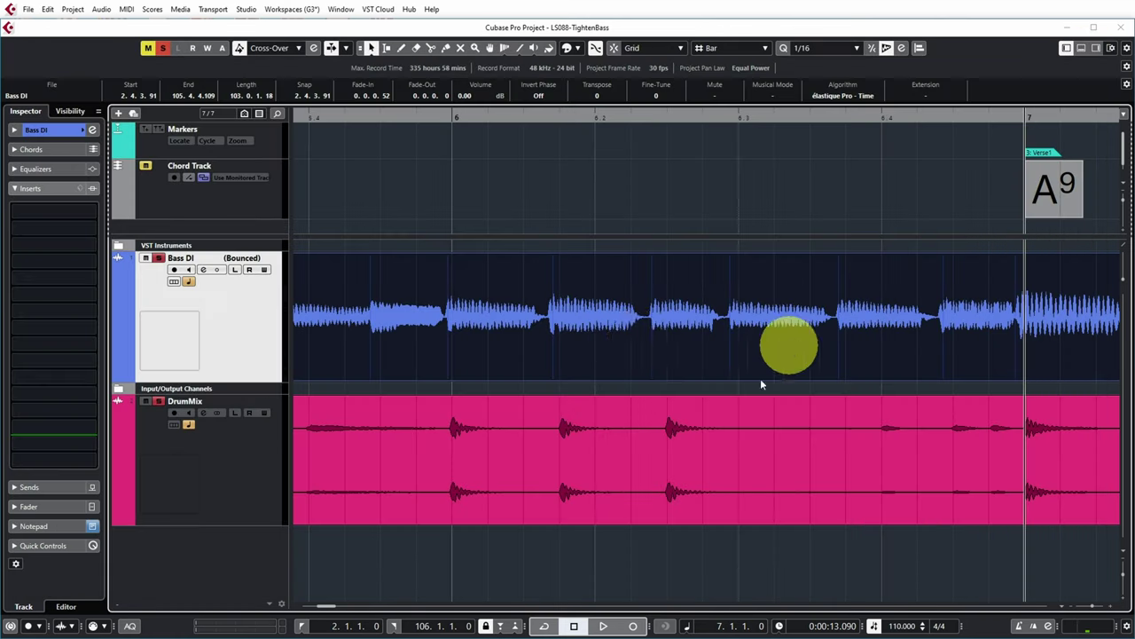
key("g")
key("g")
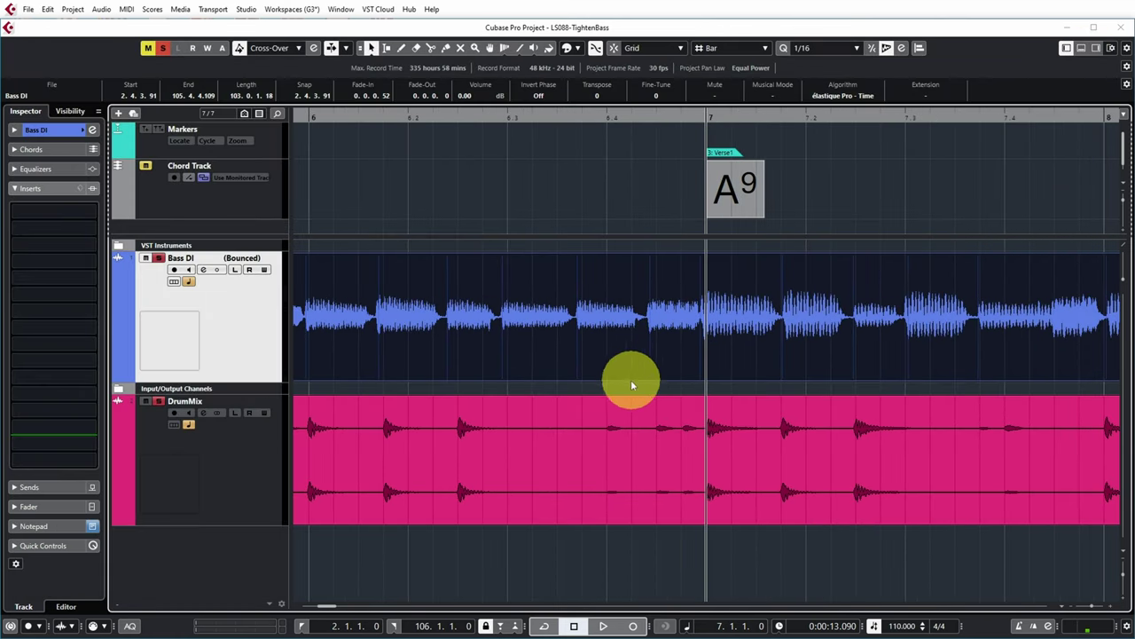
key("g")
key("g")
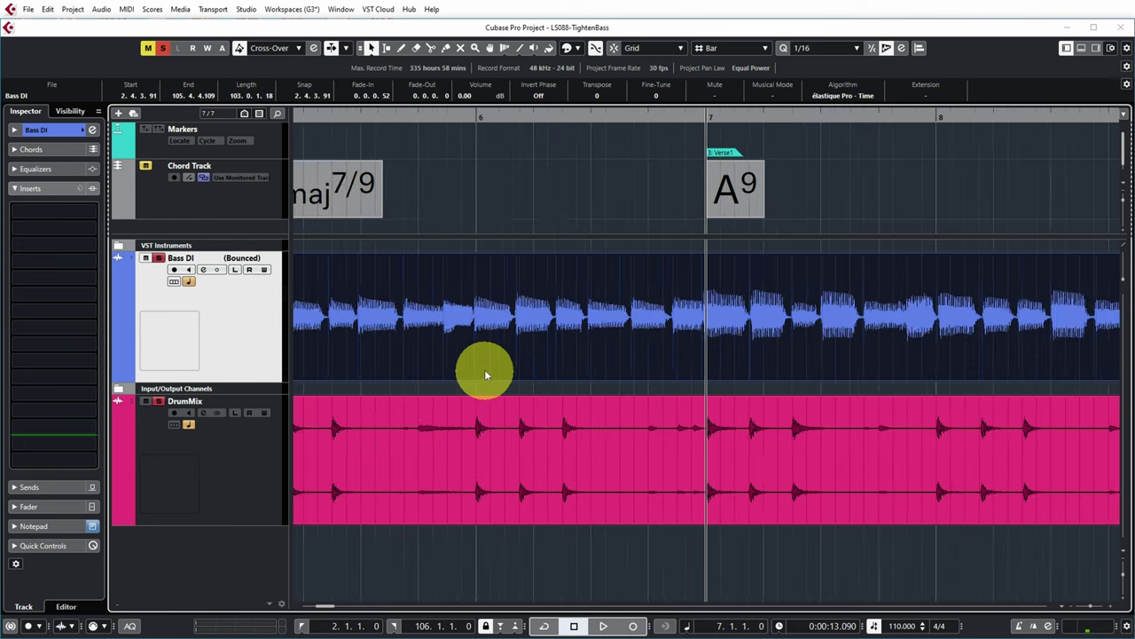
key("g")
key("g")
key("g")
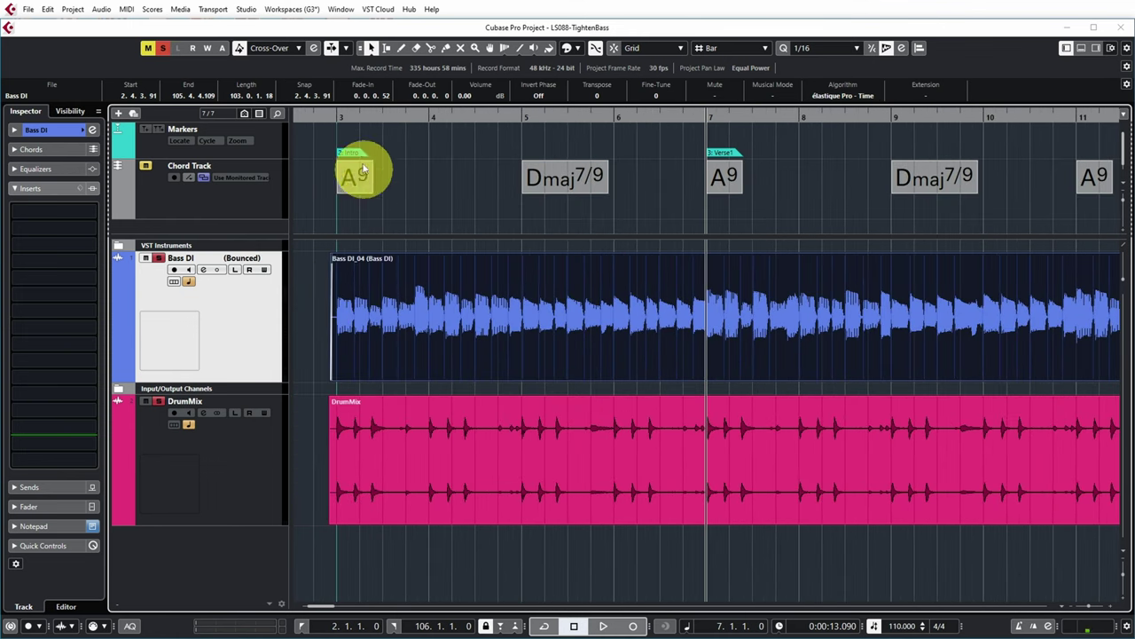
left_click_drag(340, 118, 373, 471)
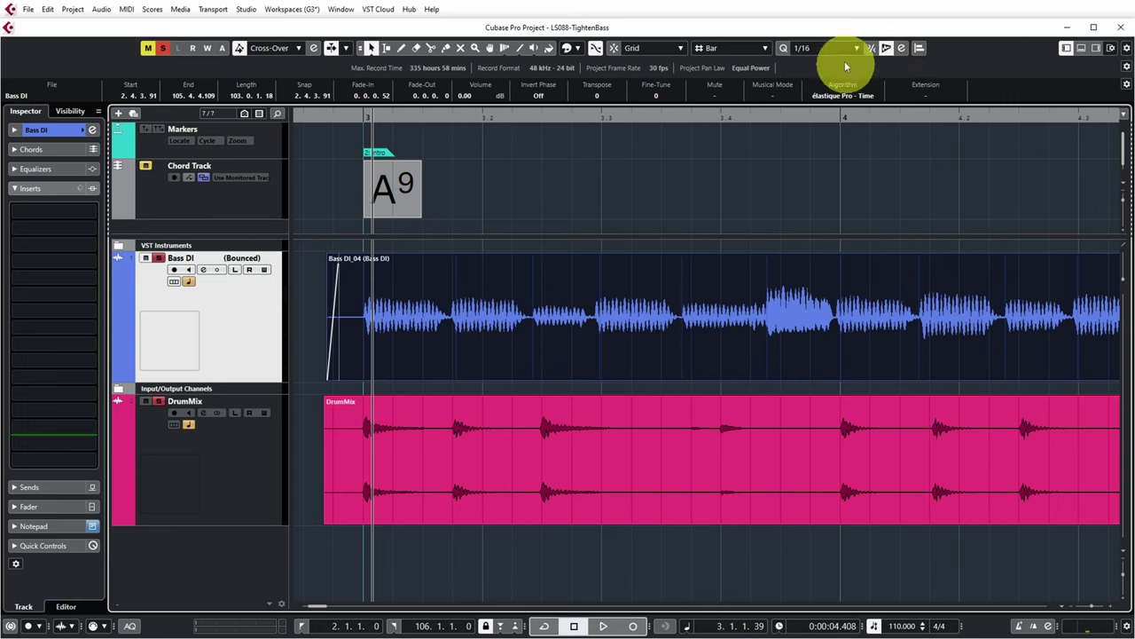
left_click(784, 49)
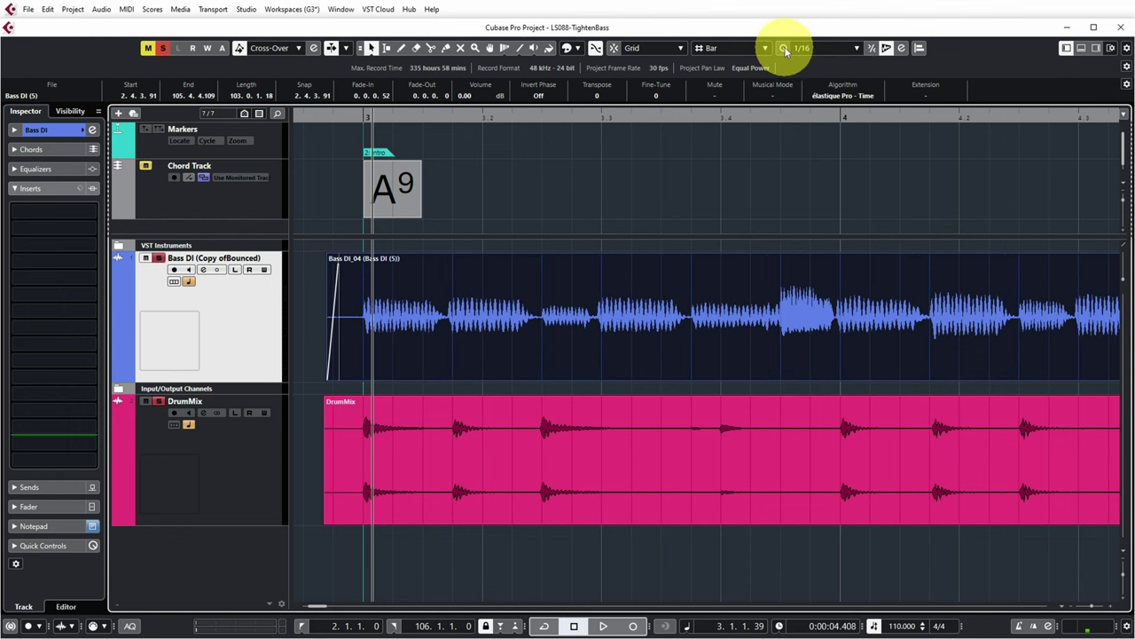
Open the newly quantized bass event in the Sample Editor and examine its warp markers from bar 3 onward
double_click(549, 333)
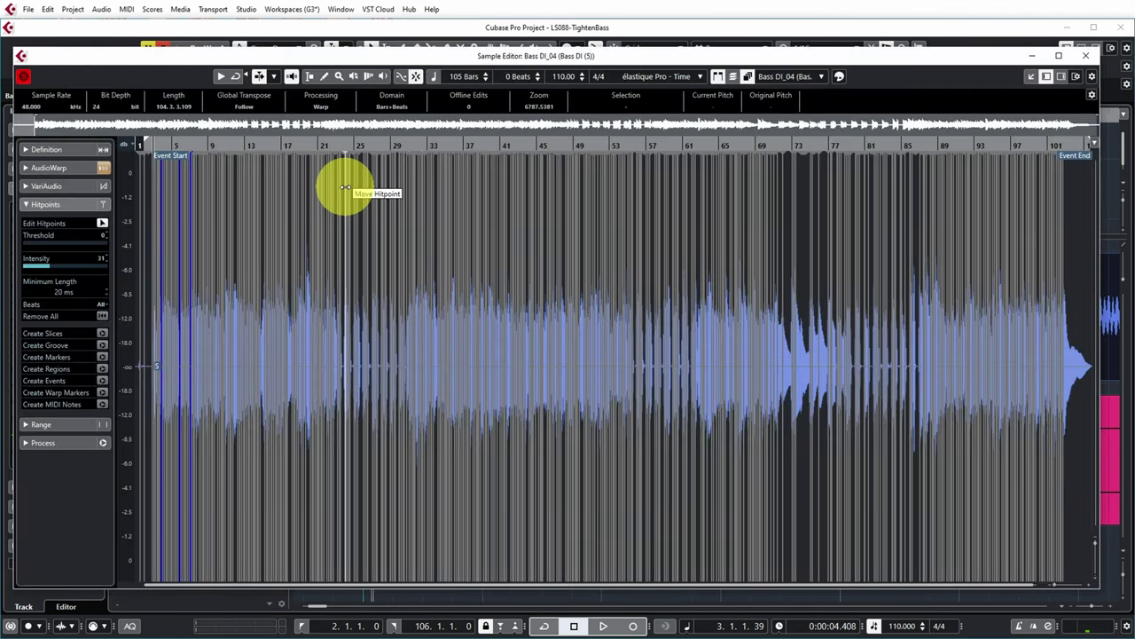
scroll(345, 187, "up", 10)
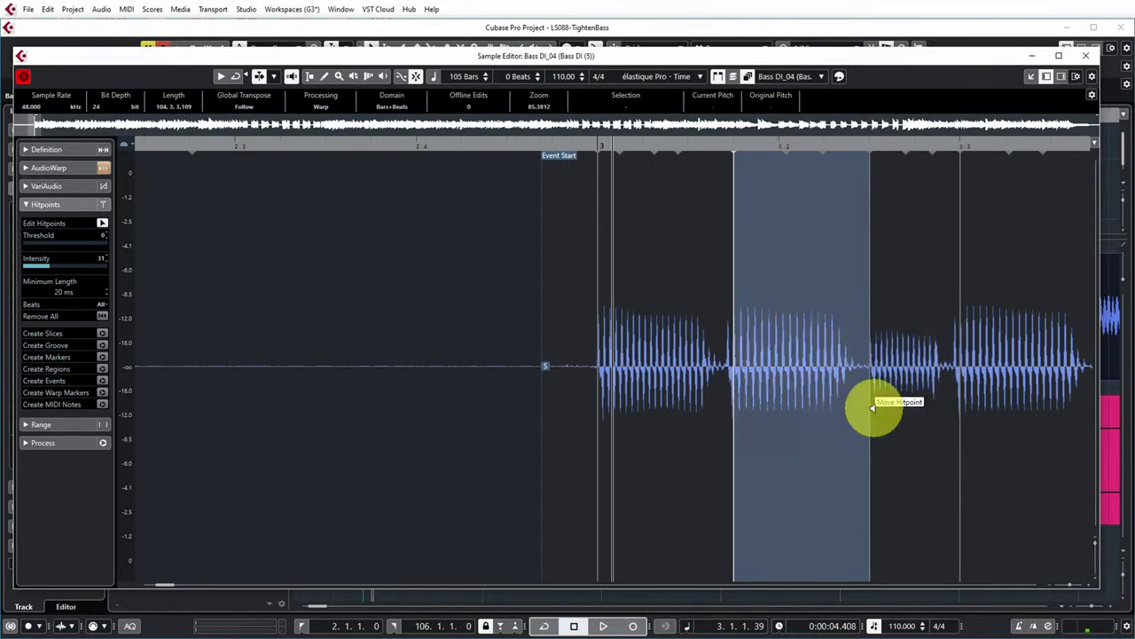
left_click(30, 170)
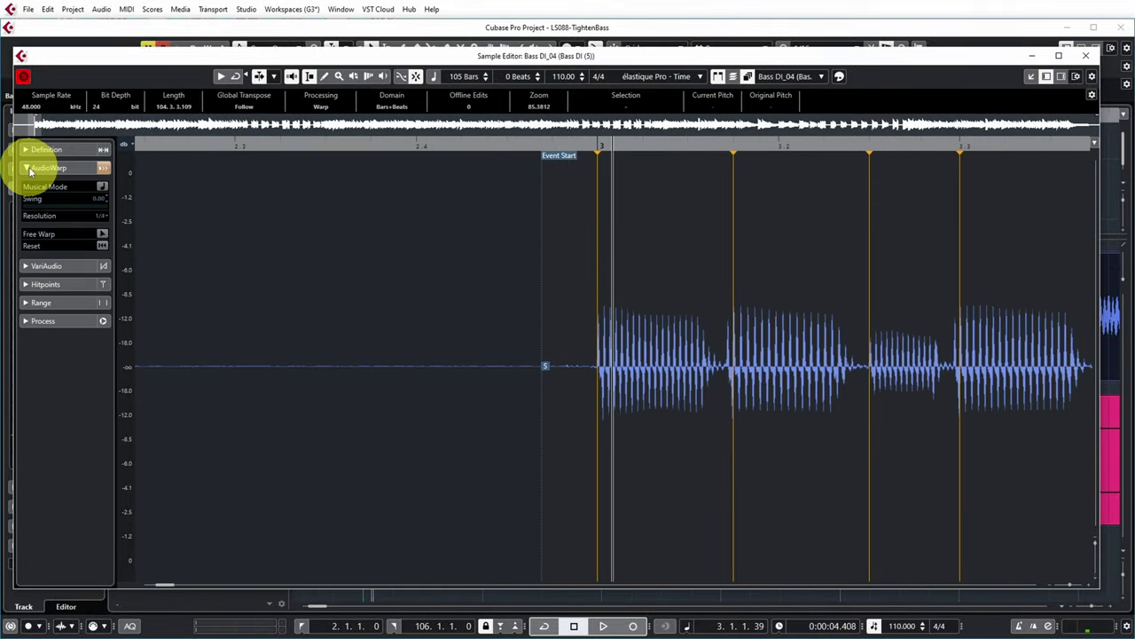
Check the bass notes' warp markers against the grid positions across bar 3, including 3.1.4 and 3.3.1, and close the Sample Editor
scroll(448, 426, "right", 5)
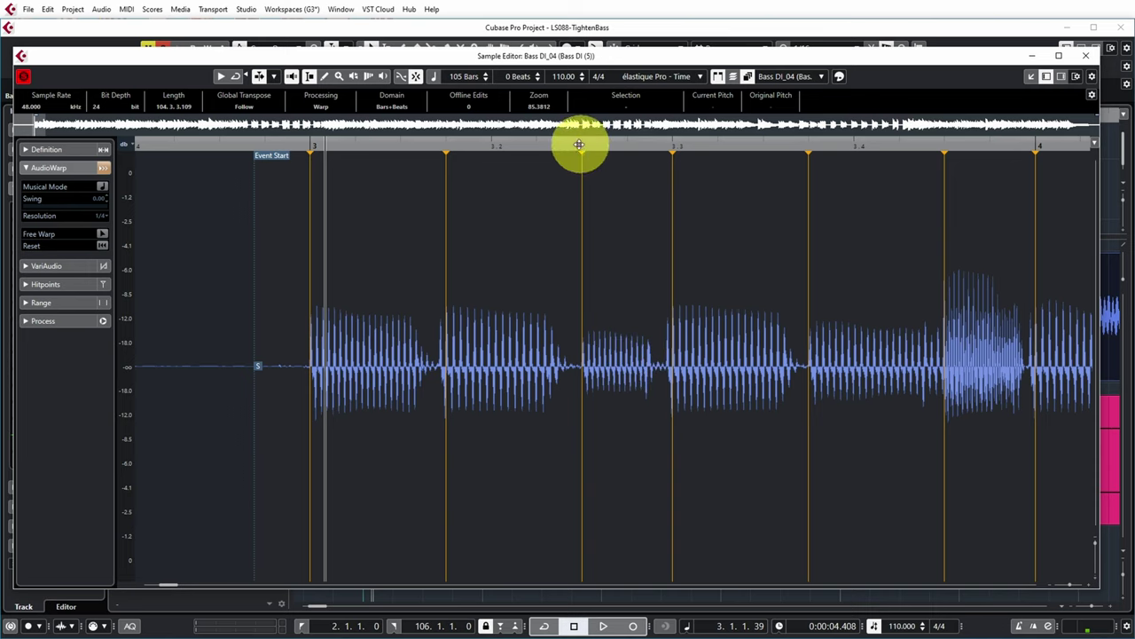
left_click(445, 144)
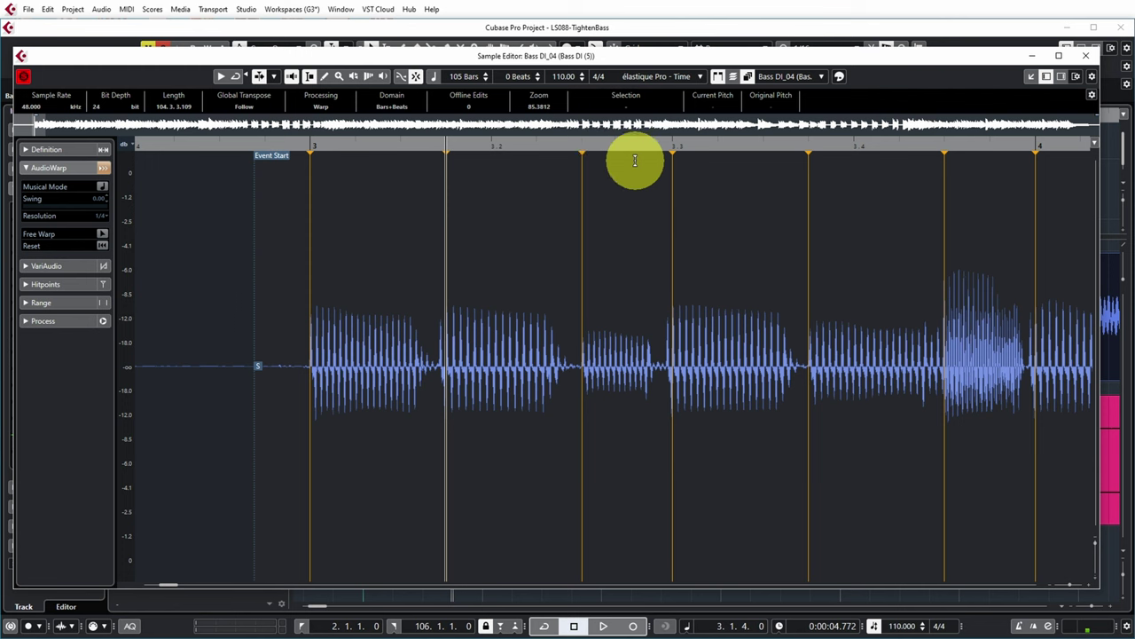
left_click(671, 145)
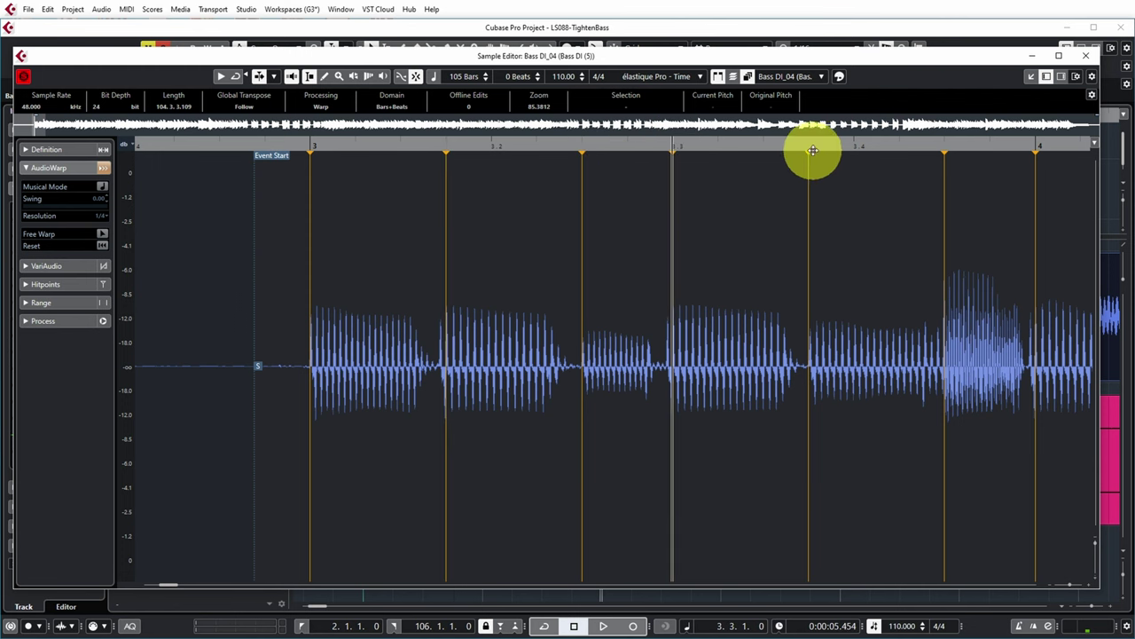
left_click(1086, 55)
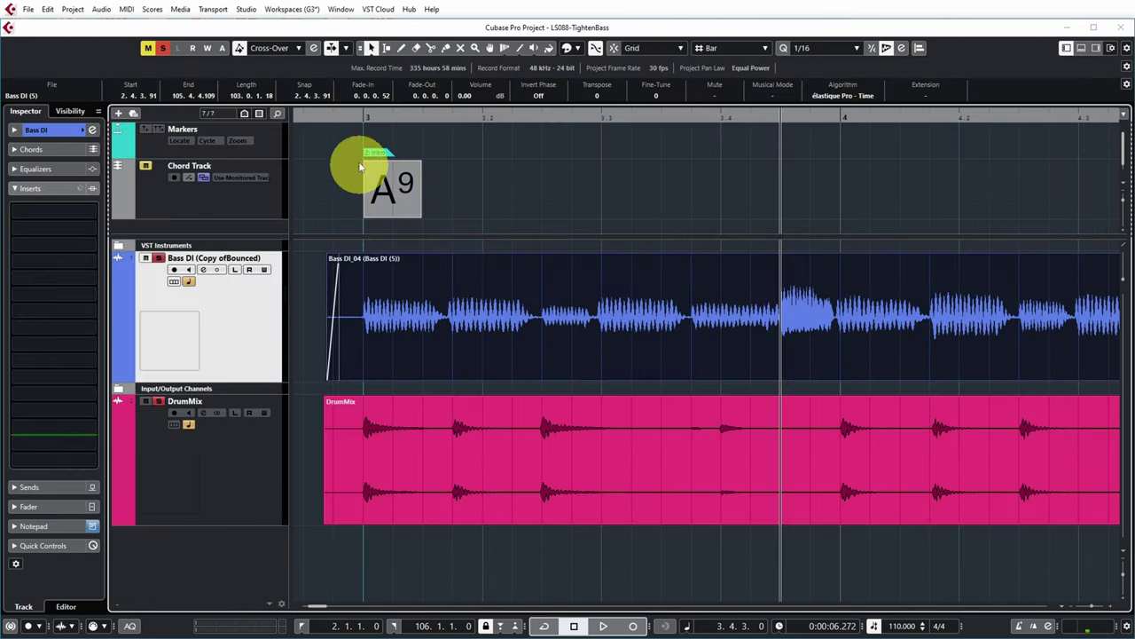
Play the quantized bass together with the drums from just before bar 3 to about bar 8 to judge the timing
key("g")
key("g")
key("g")
key("g")
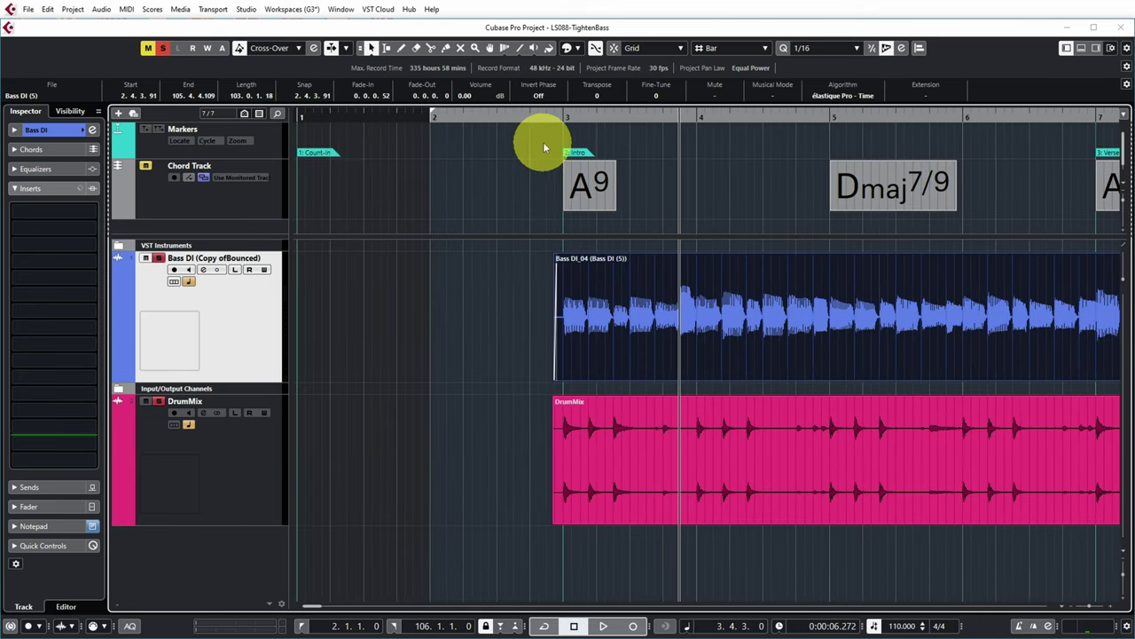
key("g")
double_click(455, 118)
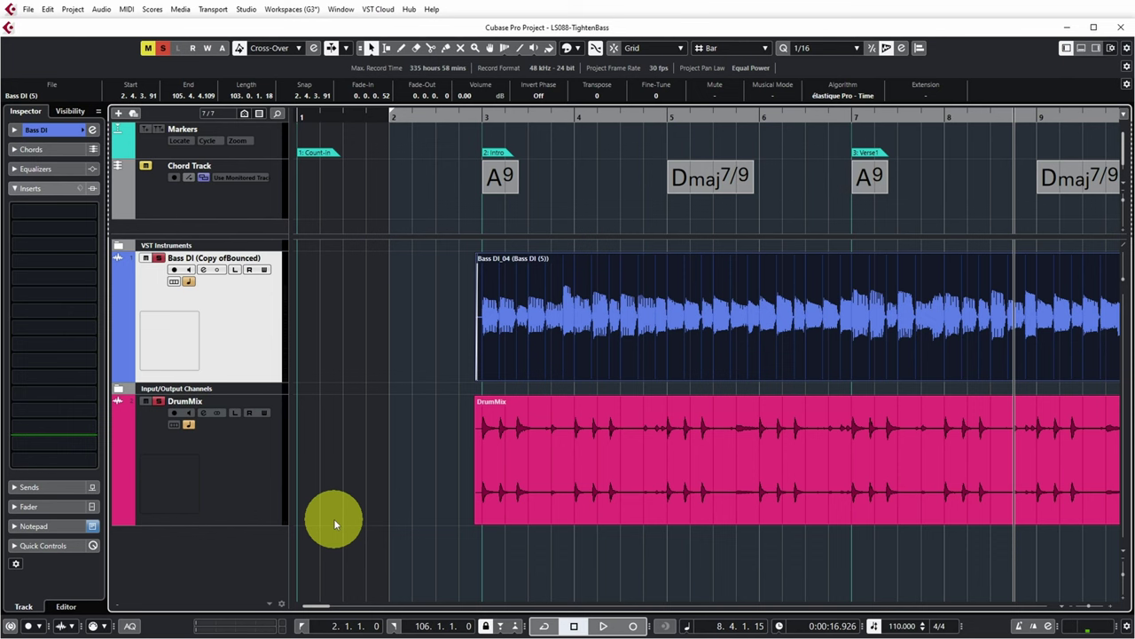
Flatten the realtime processing of the quantized bass event so the warp edits are rendered to a new audio file
left_click(102, 9)
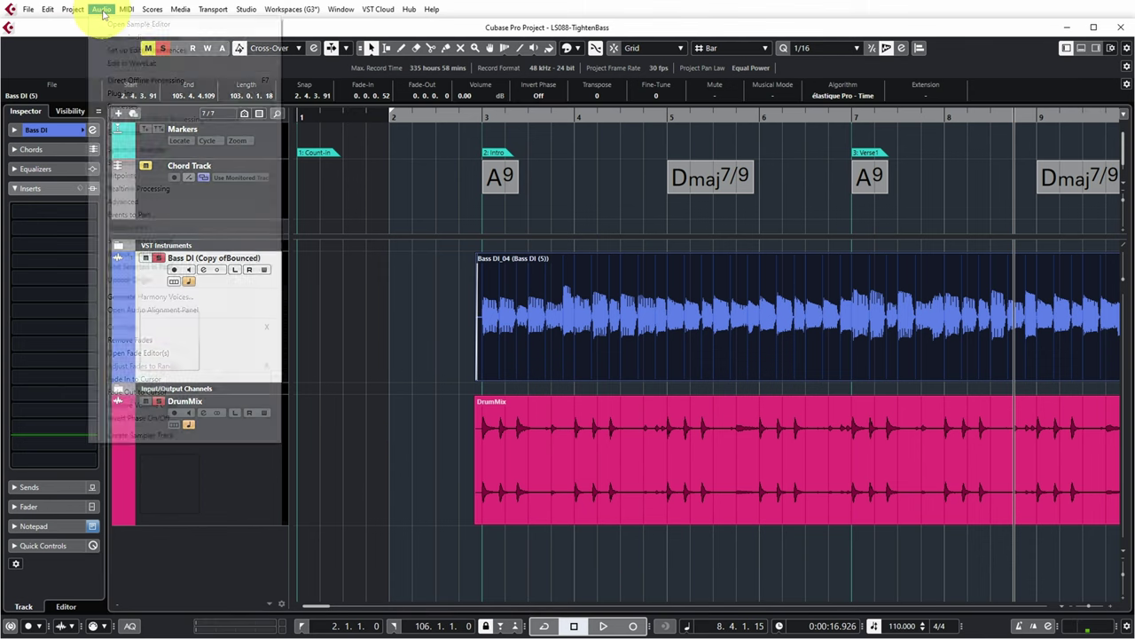
mouse_move(144, 194)
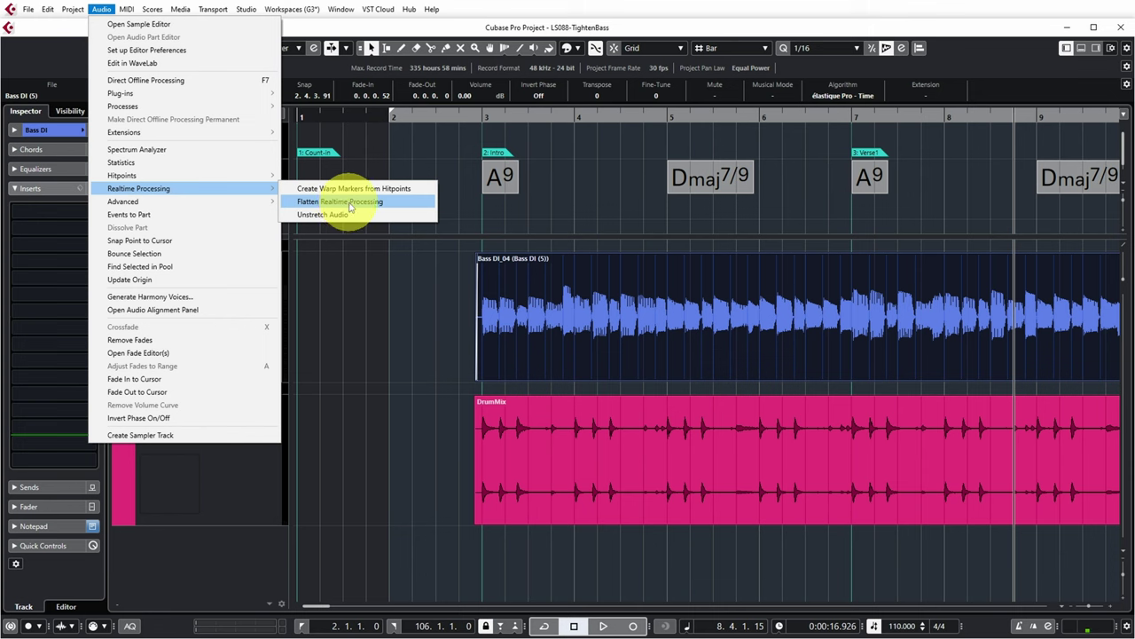
left_click(672, 298)
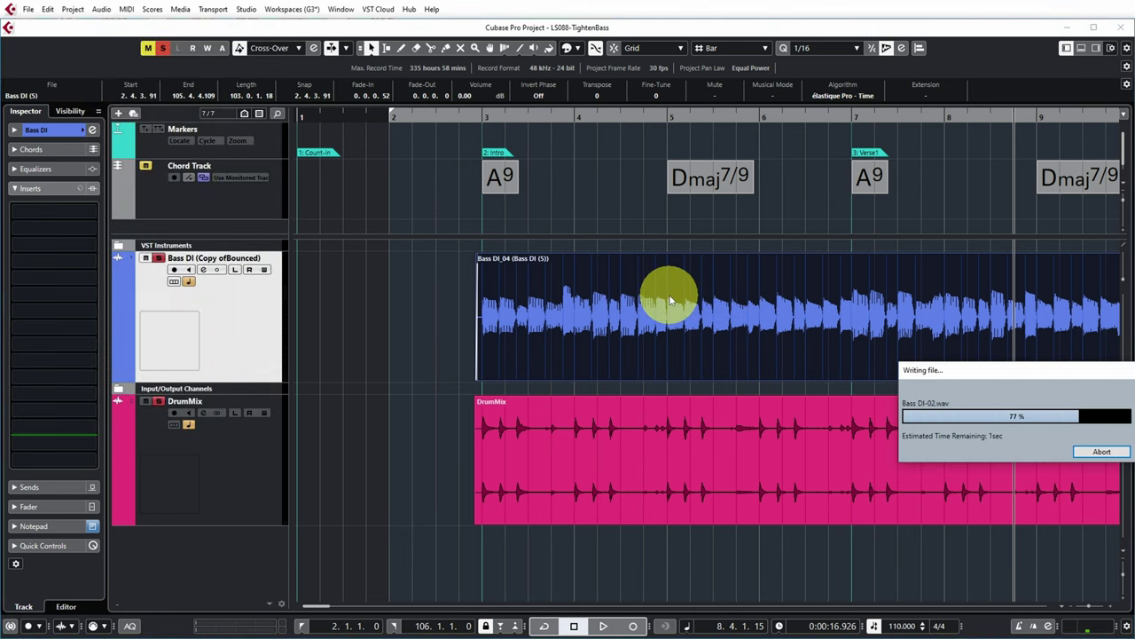
Start playback of the flattened bass event with the drum mix from just before bar 3
key("h")
left_click(581, 115)
key("space")
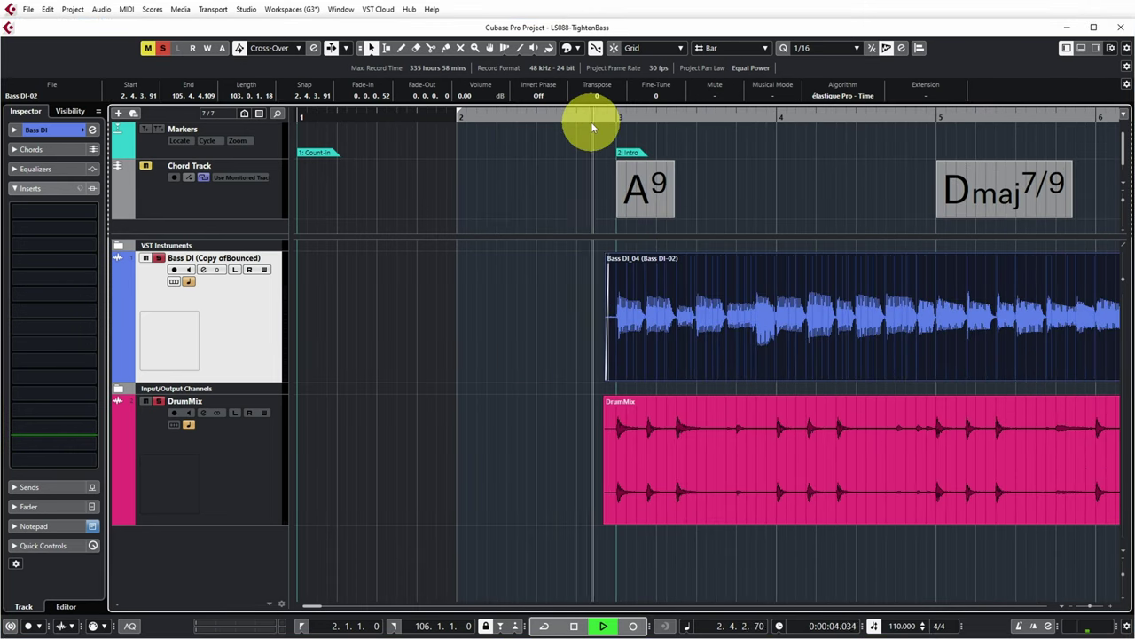